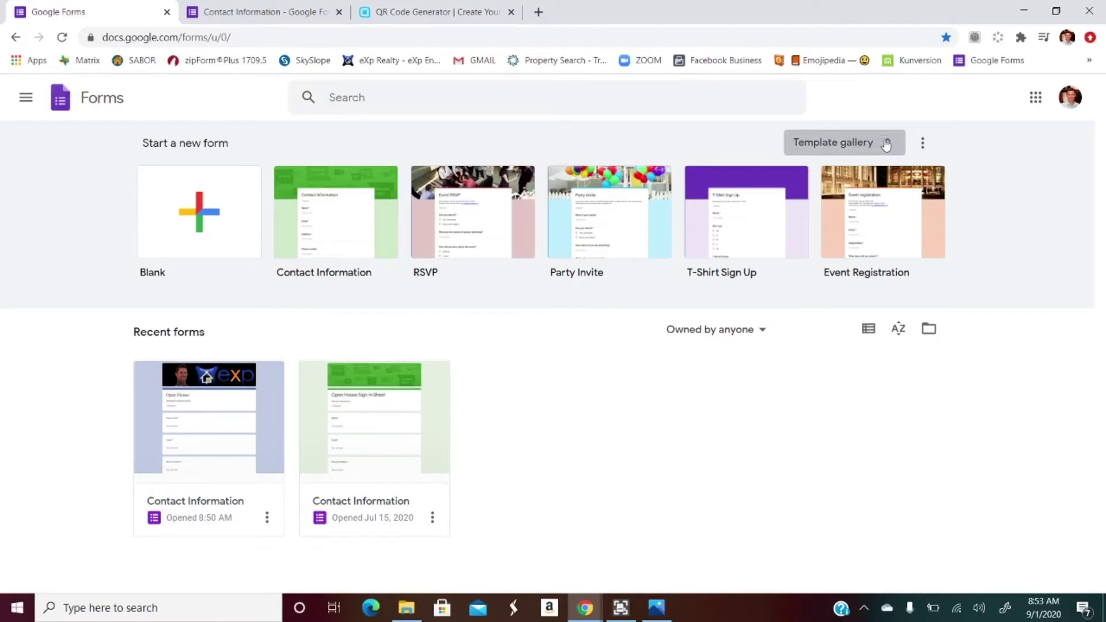
- Create a new form from the Contact Information template on the Forms home page
left_click(370, 233)
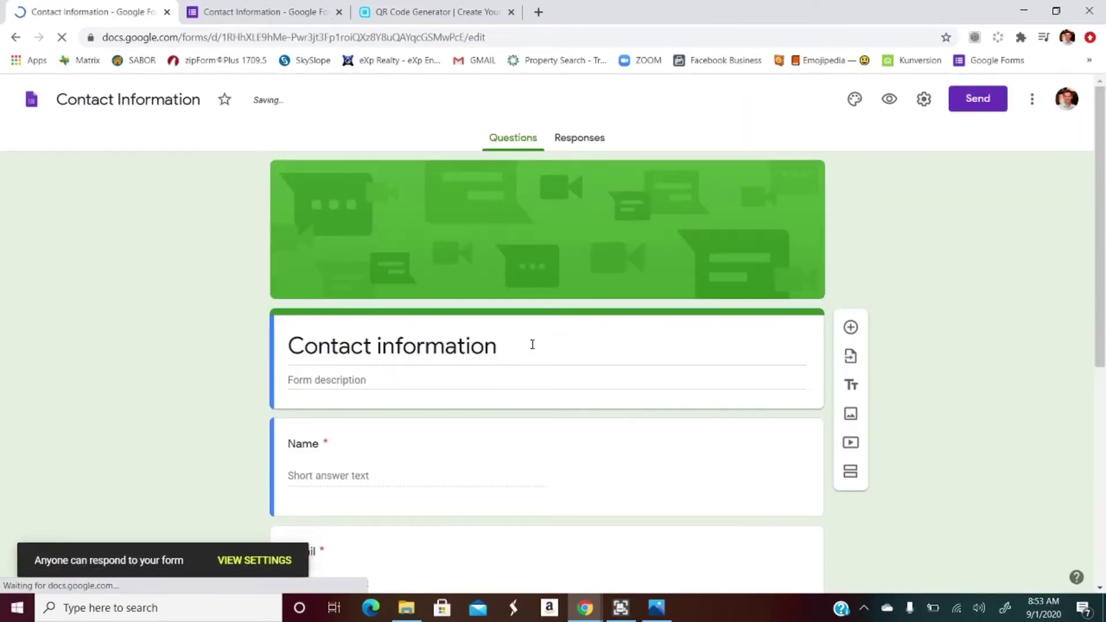
- Title the form 'OPEN HOUSE, address' with the description 'SIGN IN / SELLER FEEDBACK'
left_click(501, 343)
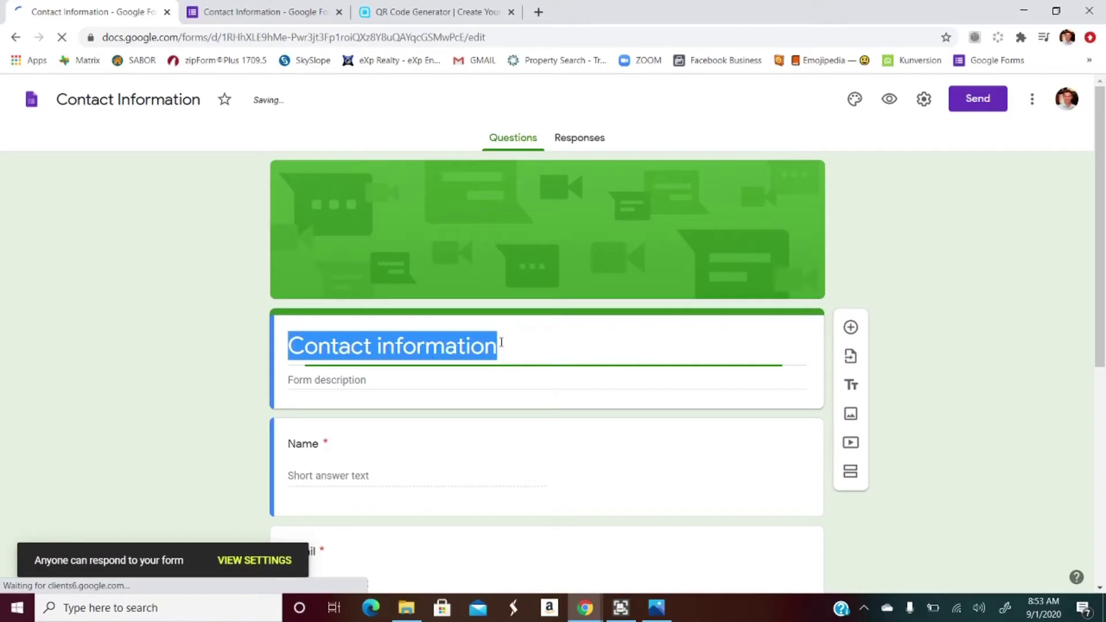
type("O")
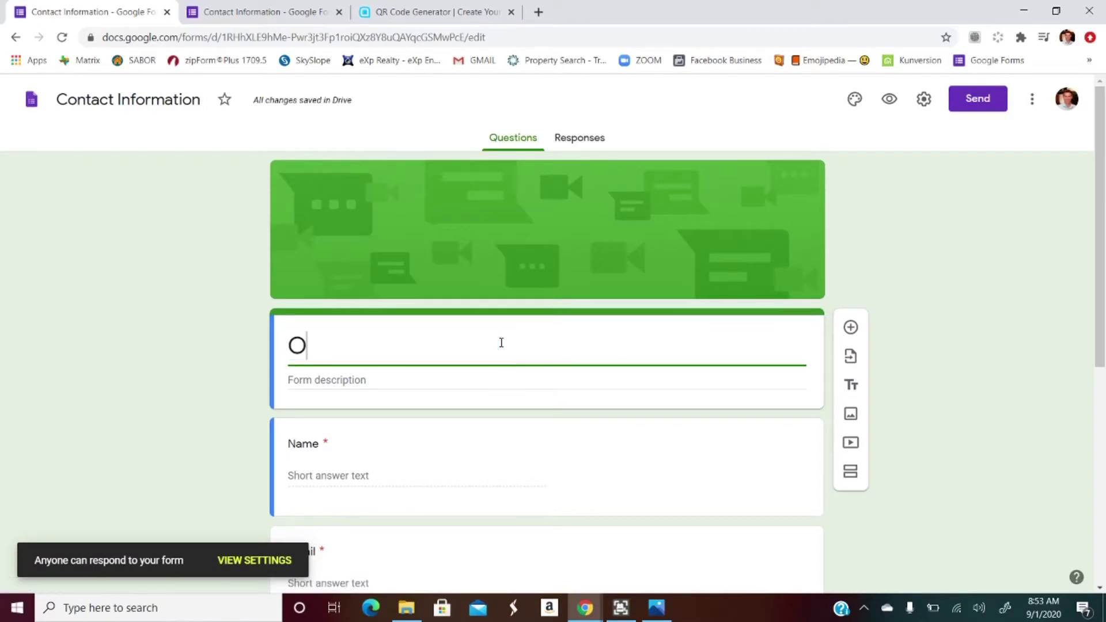
type("PEN HOUSE")
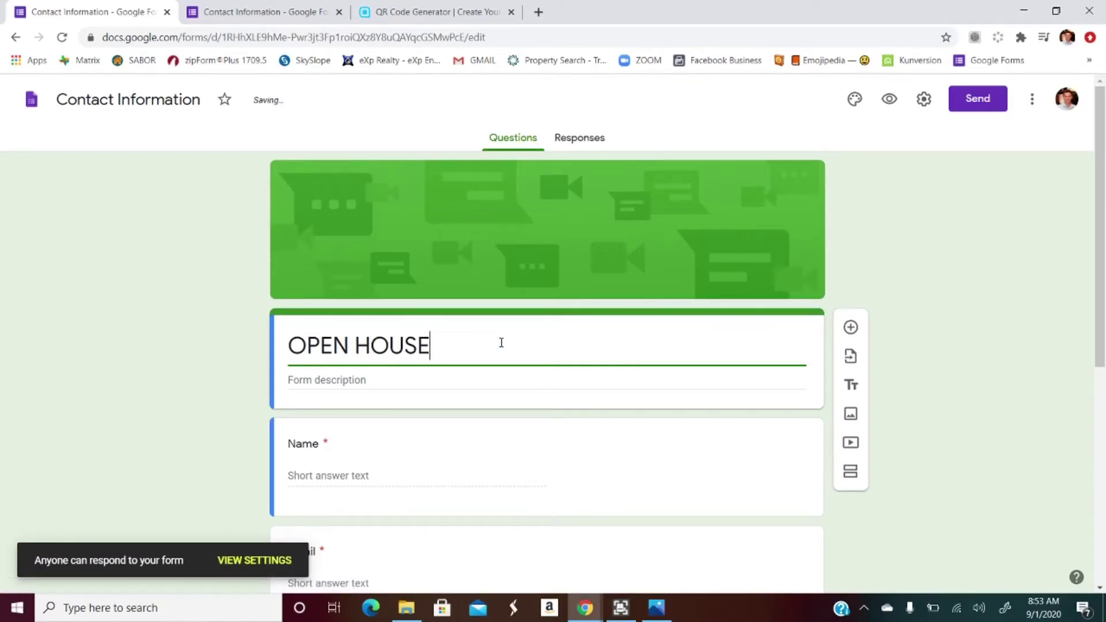
type(", address")
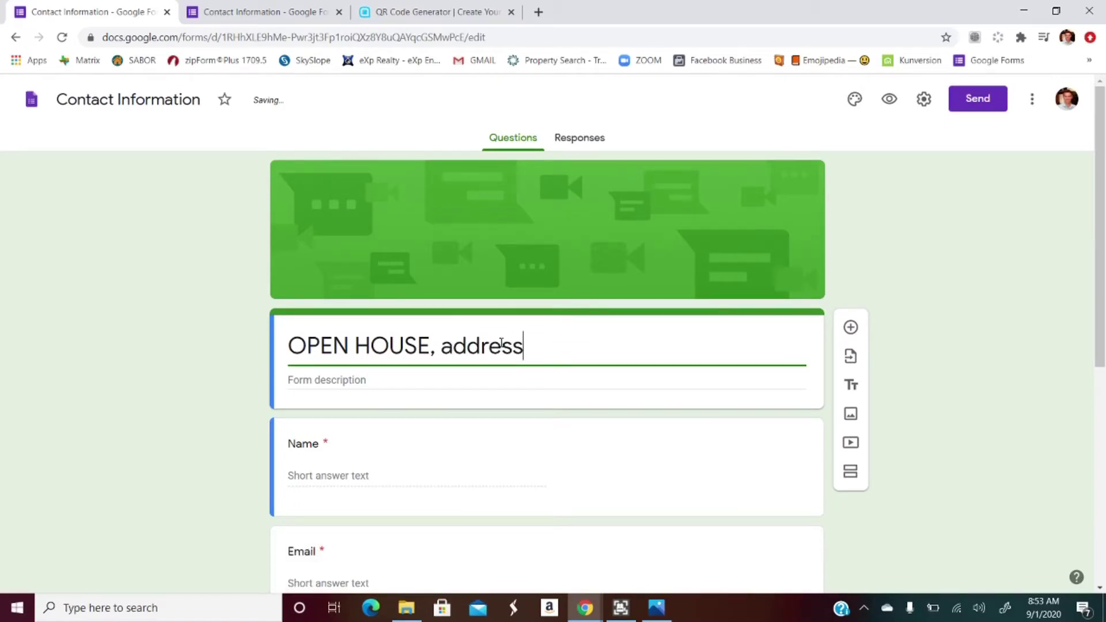
left_click(451, 378)
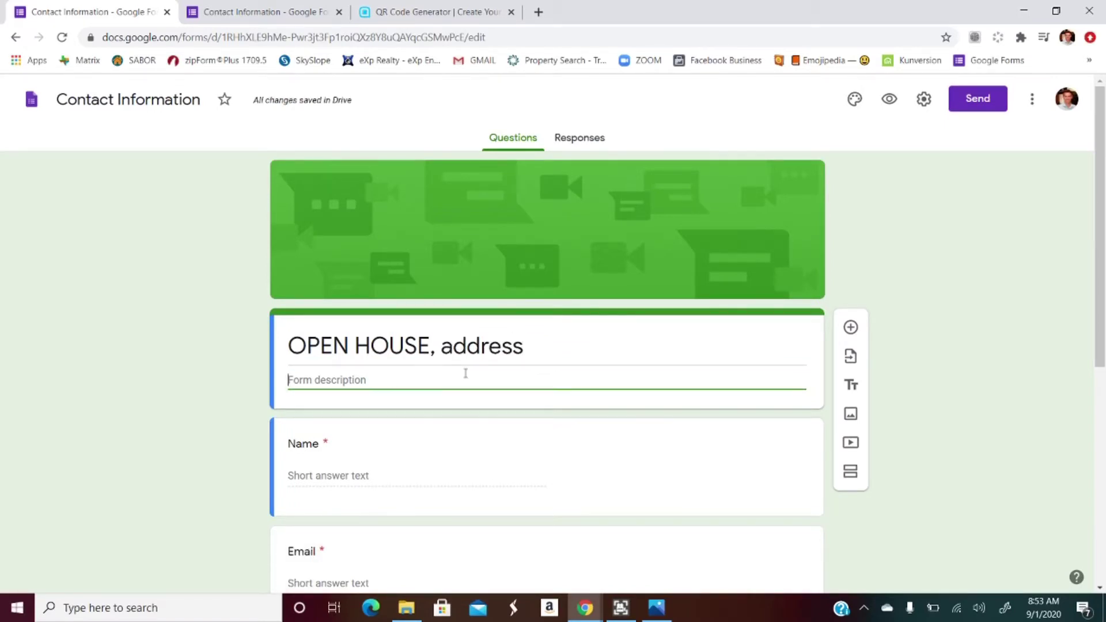
type("SIGN IN")
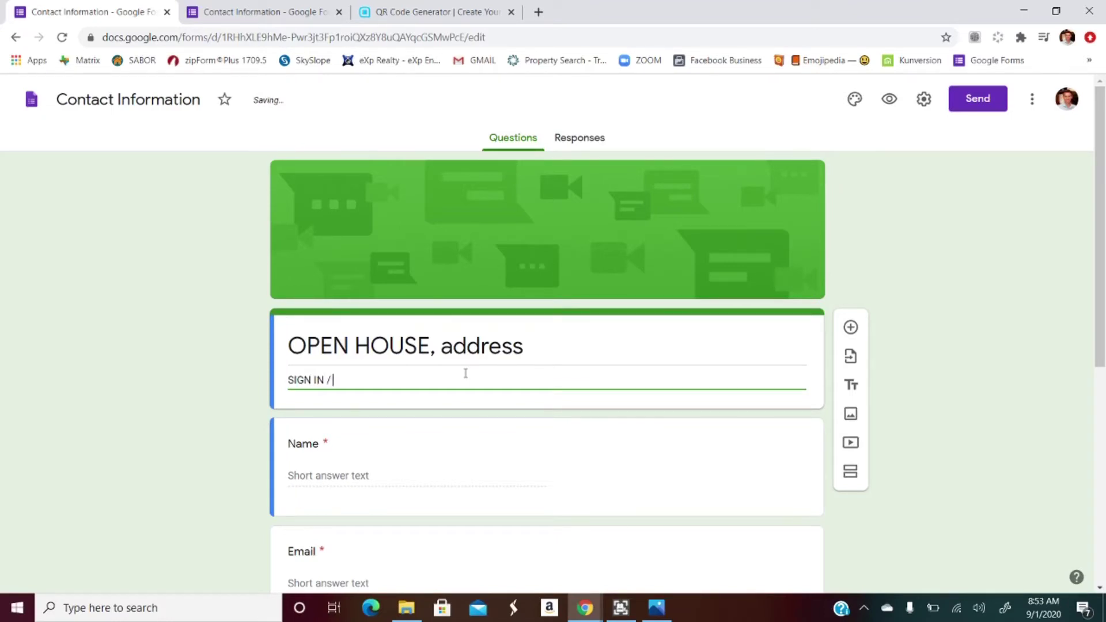
type(" / SELLER FEEDBACK")
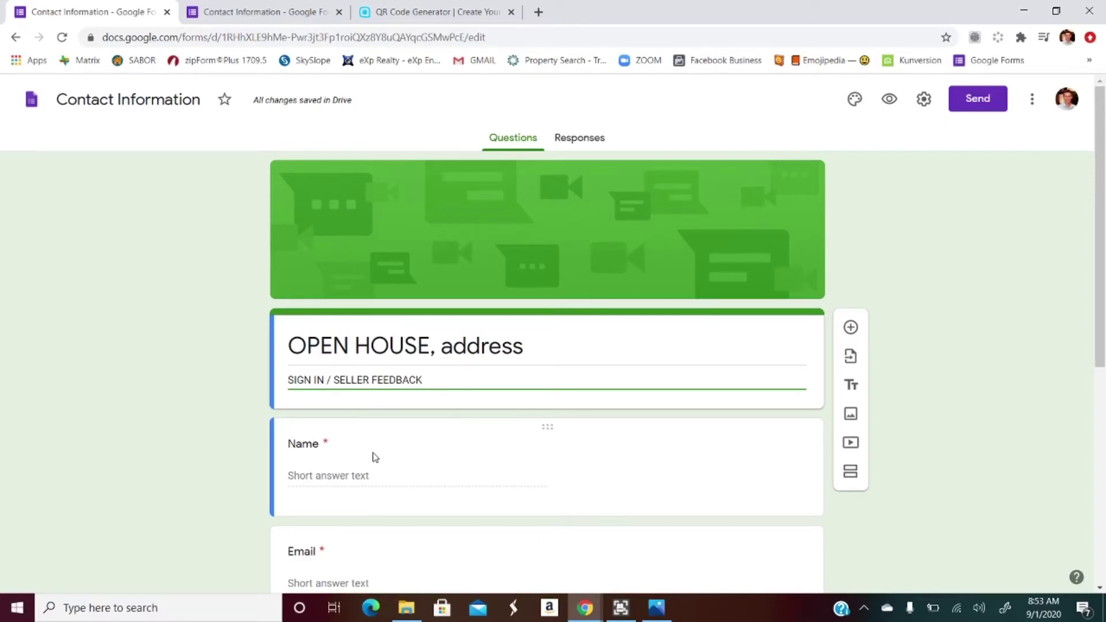
scroll(382, 459, "down", 1)
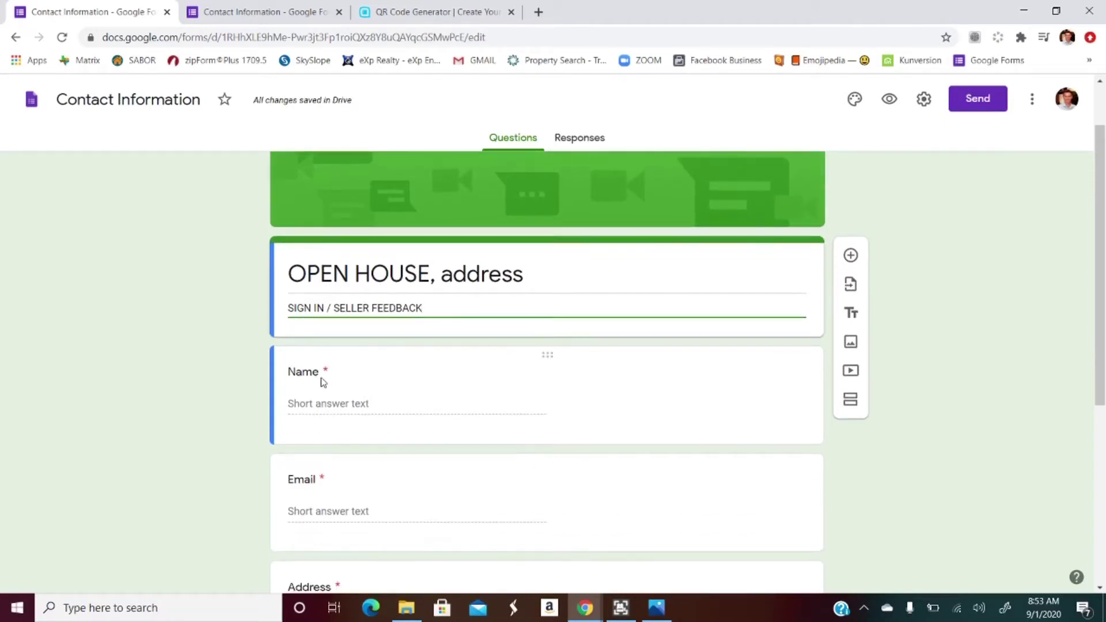
scroll(323, 383, "down", 2)
scroll(305, 438, "down", 1)
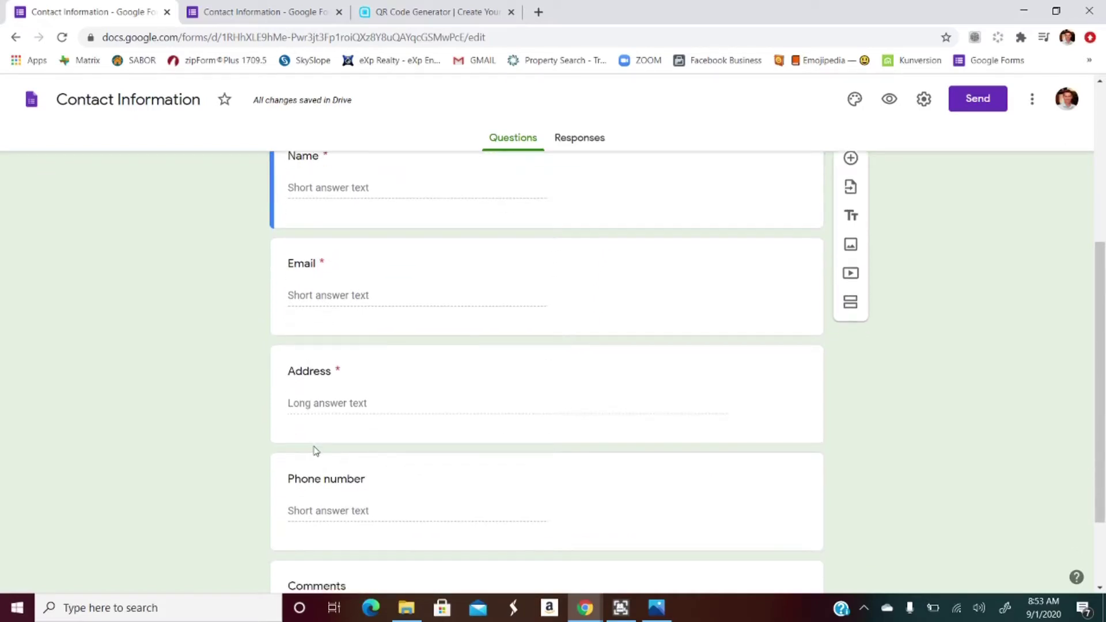
scroll(351, 450, "up", 3)
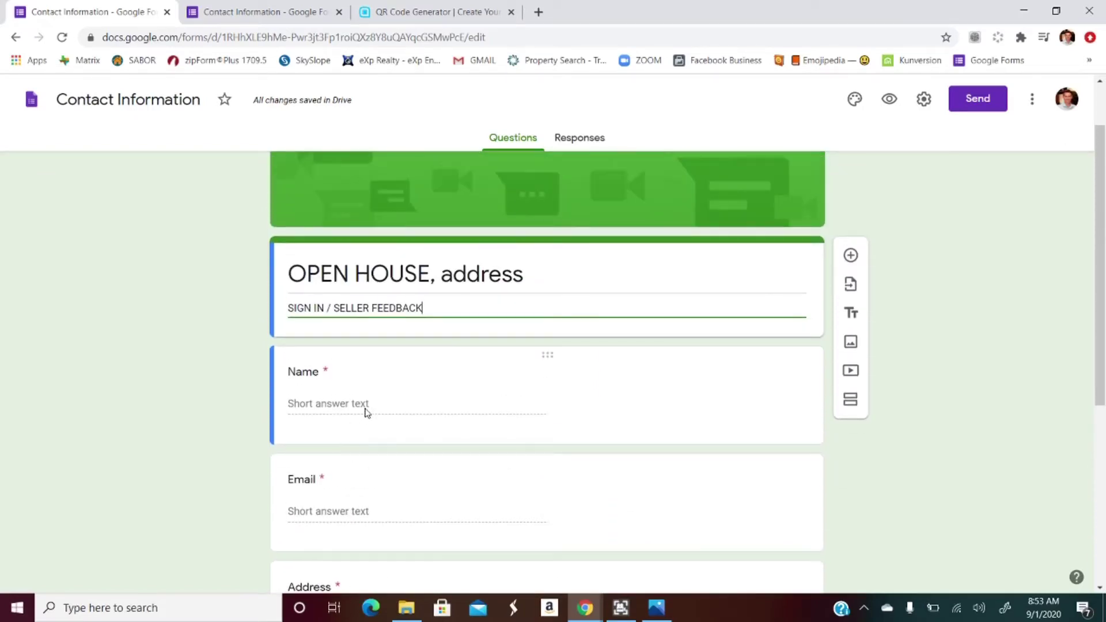
left_click(320, 397)
- Rename the Name question to 'Full Name'
left_click(309, 384)
type("fULL")
key("BackSpace")
key("BackSpace")
key("BackSpace")
key("BackSpace")
type("Full")
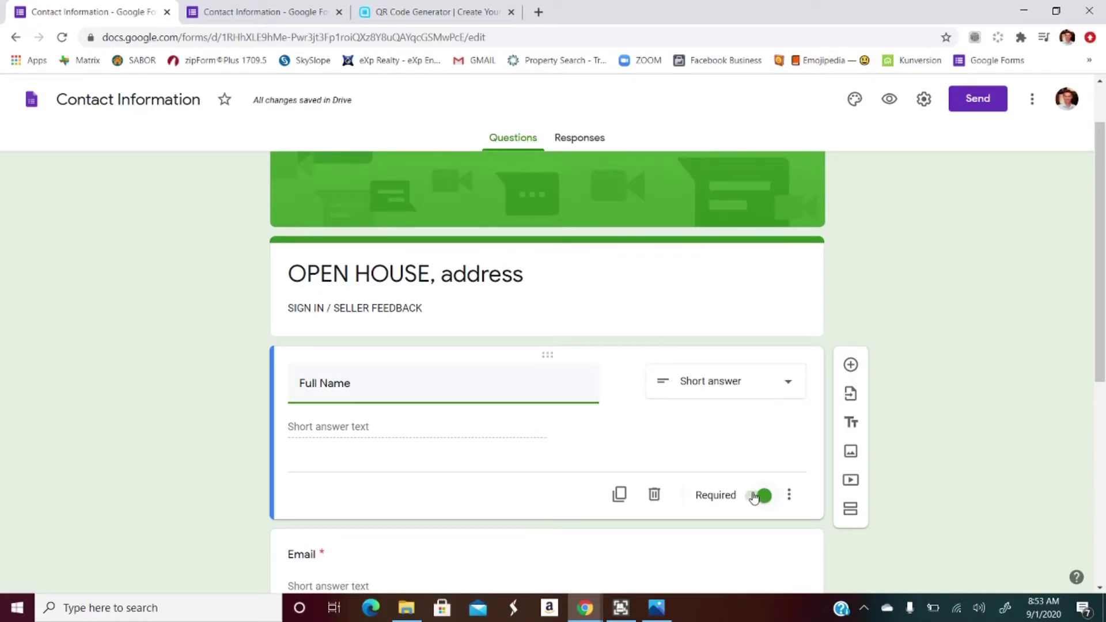
scroll(675, 443, "down", 1)
scroll(675, 443, "down", 2)
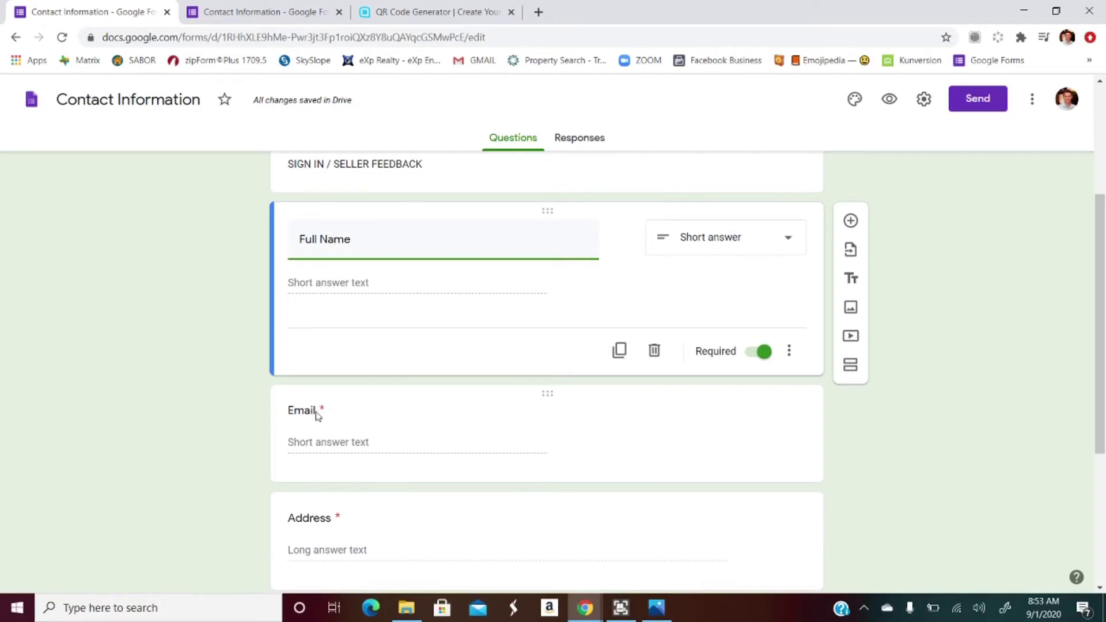
scroll(544, 424, "down", 2)
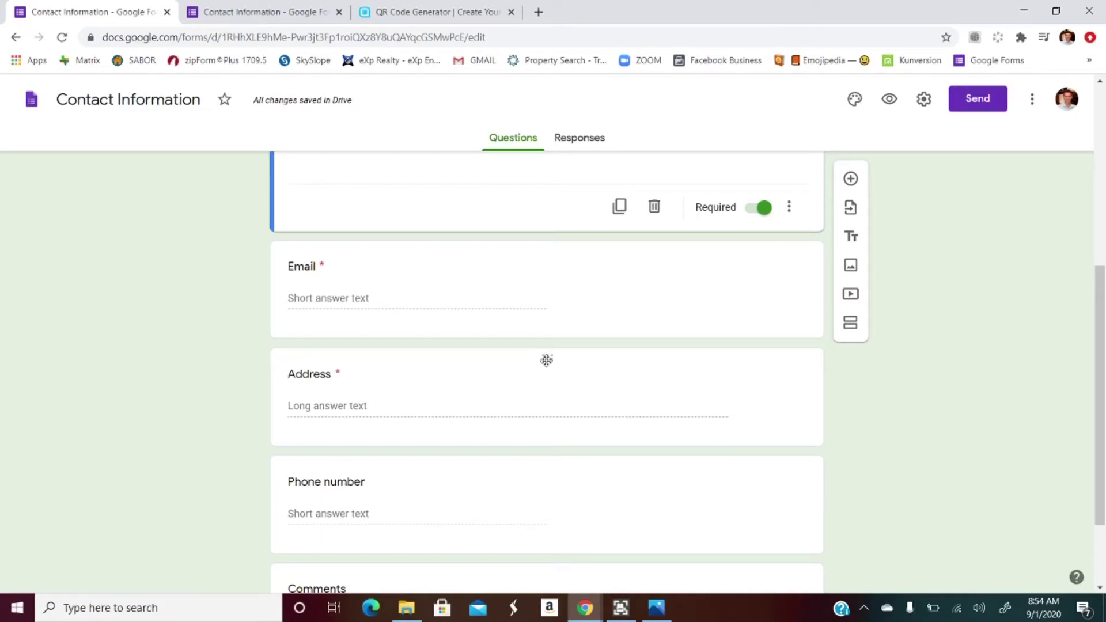
- Make Address optional and Phone number required, and move Phone number above Address
left_click(546, 361)
left_click(761, 423)
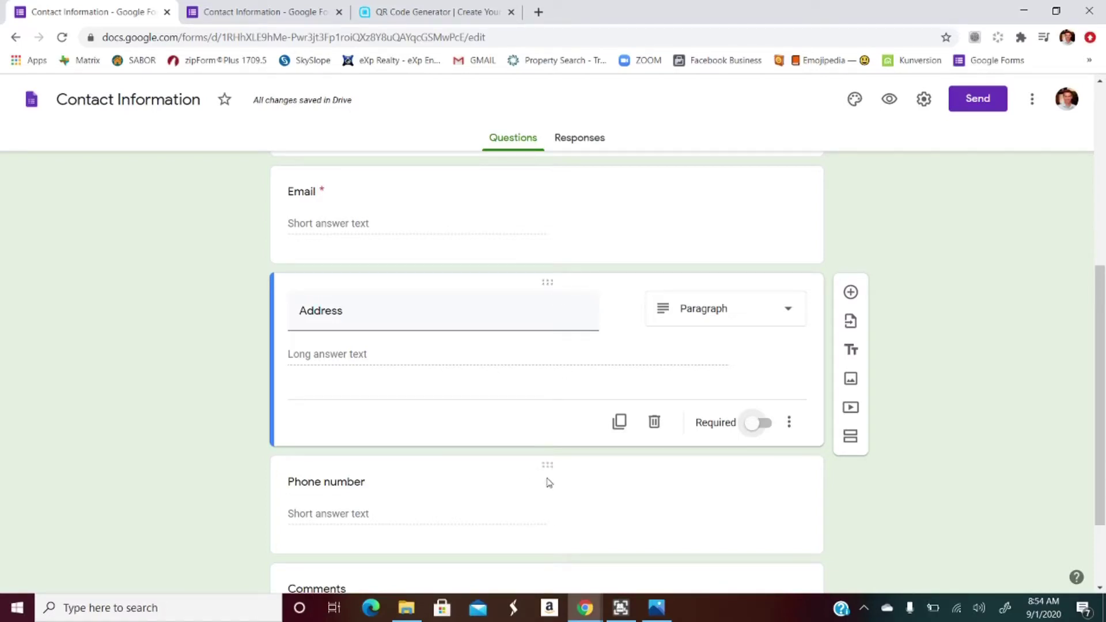
left_click(747, 526)
left_click(759, 554)
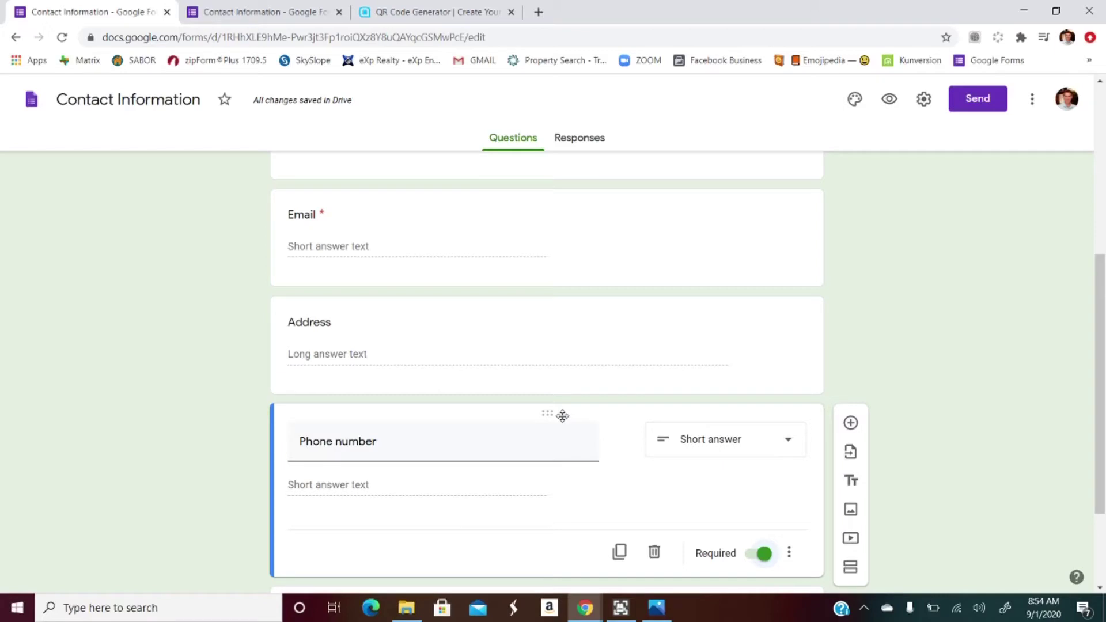
left_click_drag(563, 411, 568, 323)
scroll(561, 307, "up", 4)
scroll(562, 308, "down", 6)
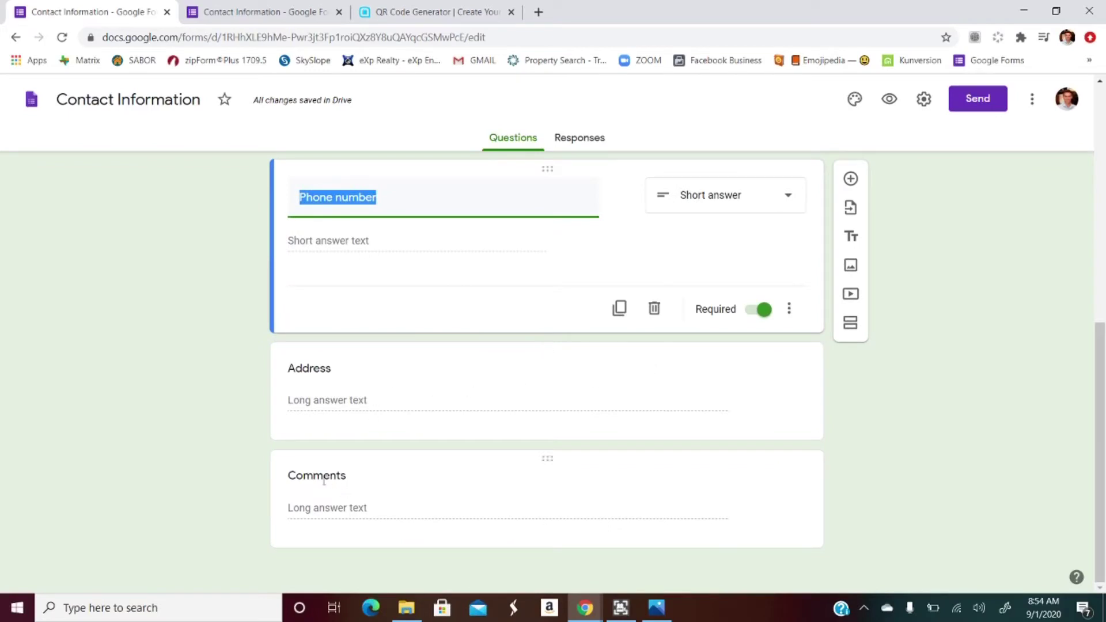
- Retitle the final Comments paragraph question 'Seller Feedback'
left_click(346, 480)
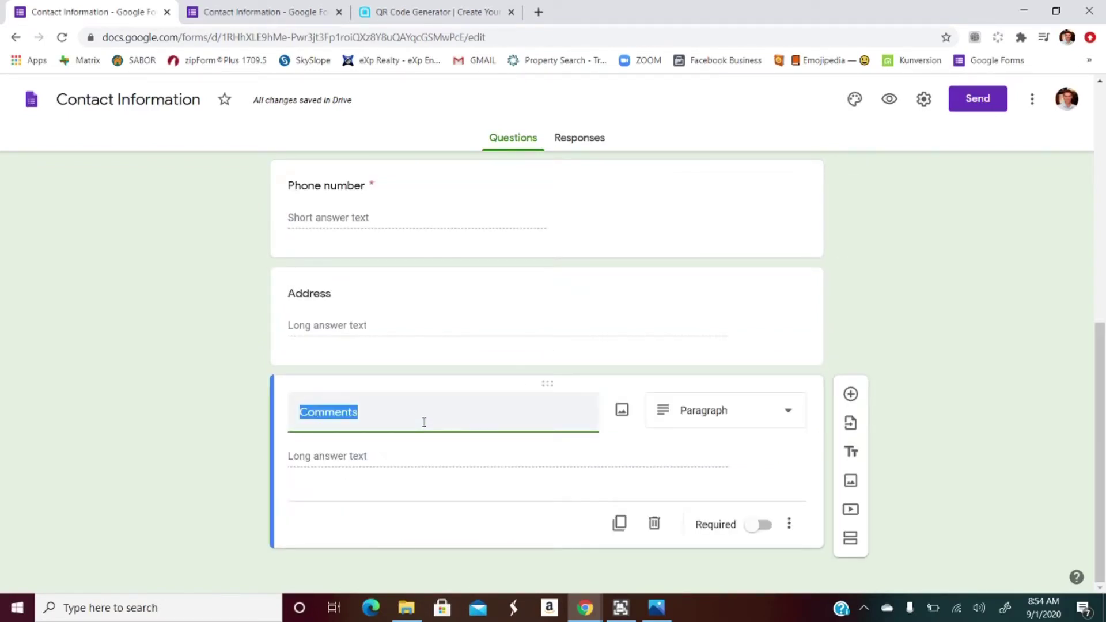
type("Seller Feedback")
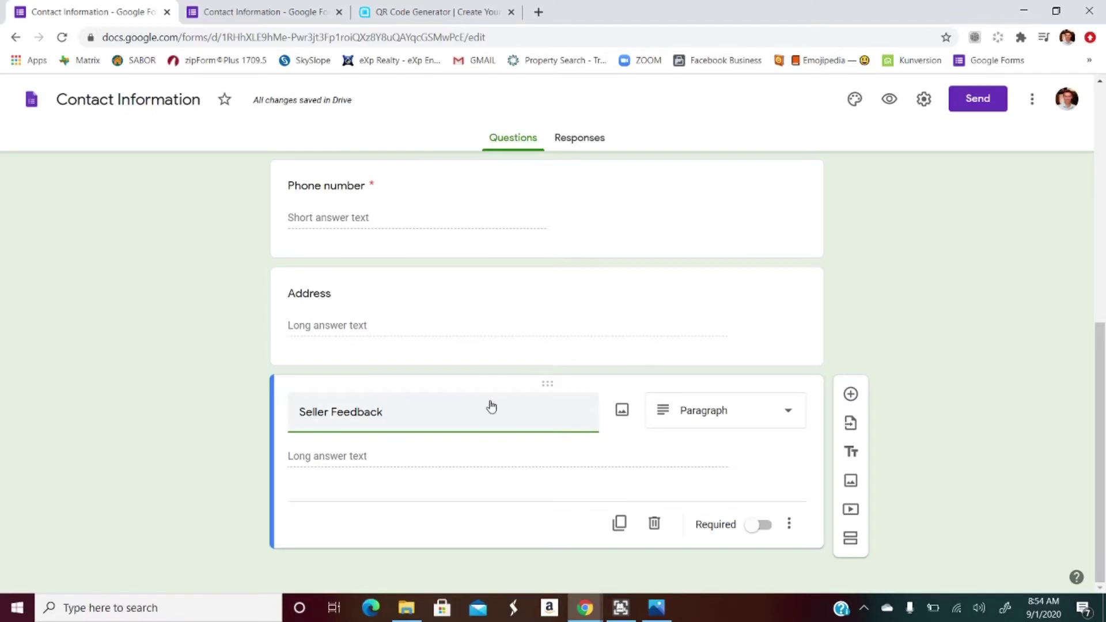
scroll(521, 420, "up", 2)
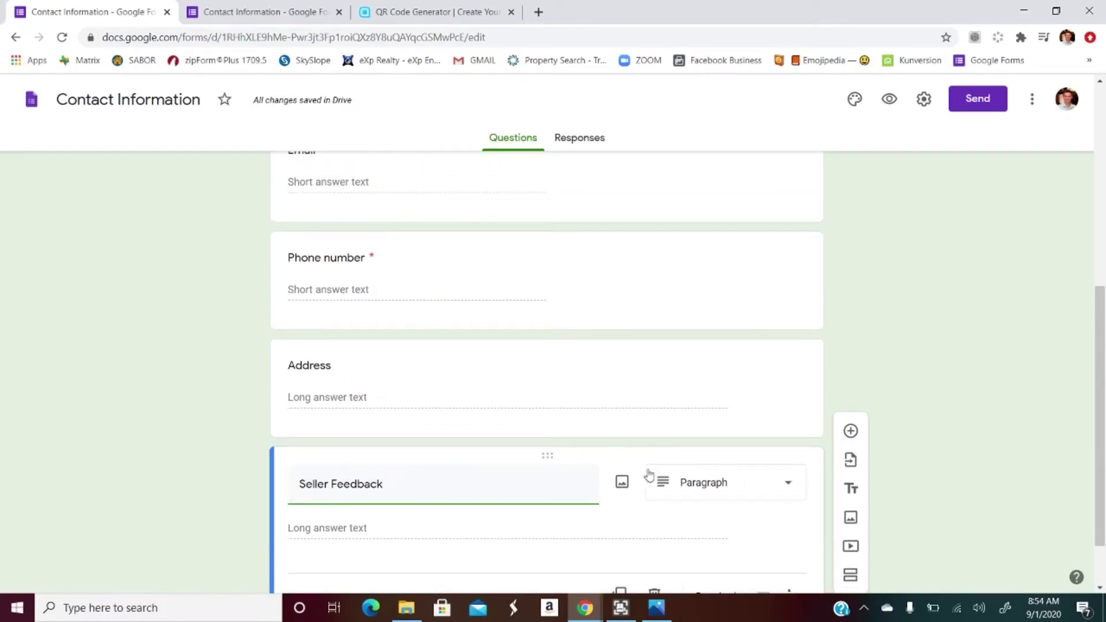
scroll(596, 481, "up", 6)
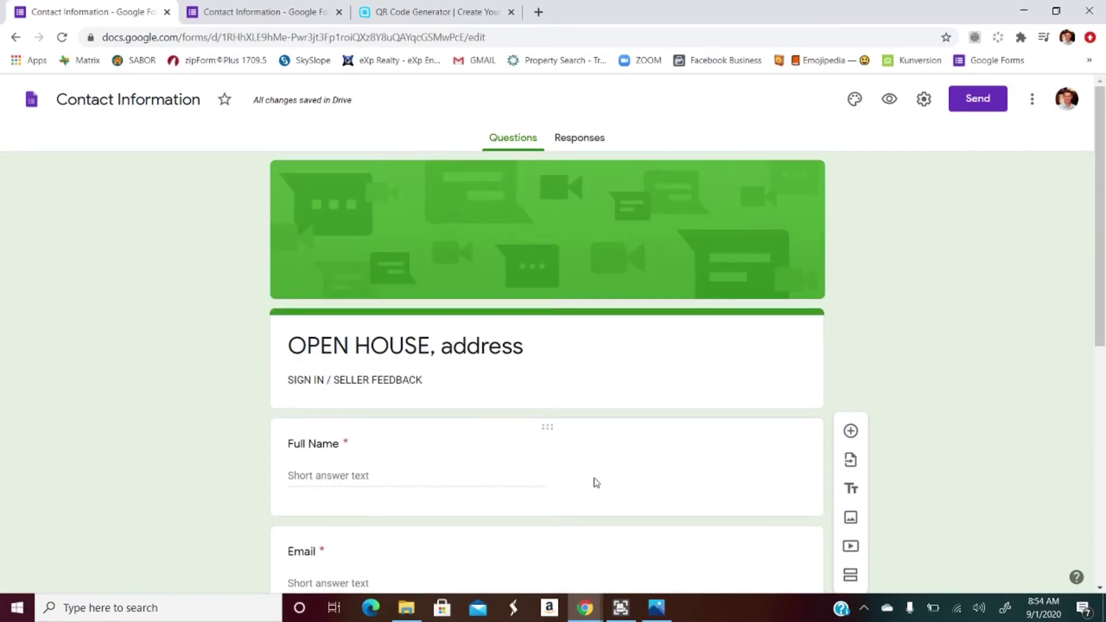
scroll(639, 452, "down", 5)
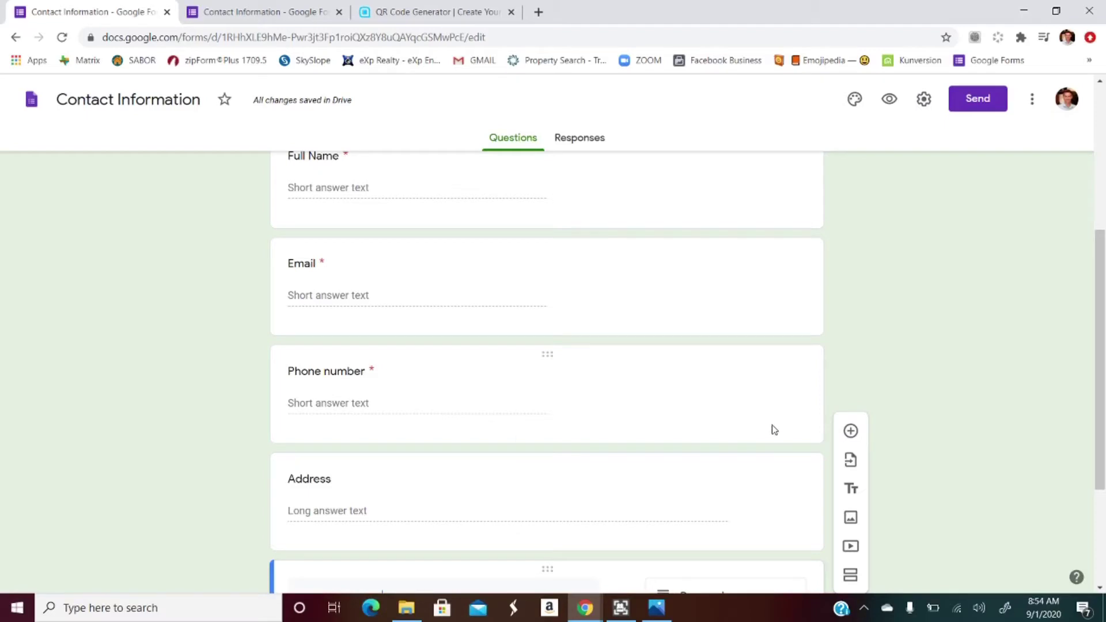
scroll(535, 499, "down", 3)
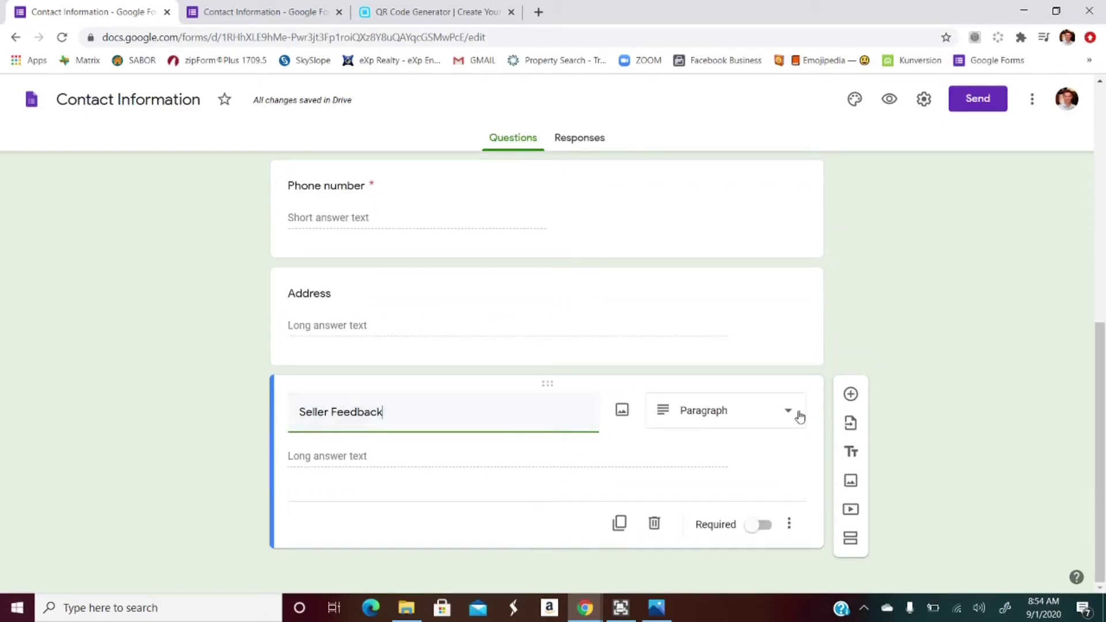
- Add a required 'Are you working with a Realtor?' question below Phone number, with Yes/No choices
left_click(850, 395)
left_click_drag(546, 421, 499, 282)
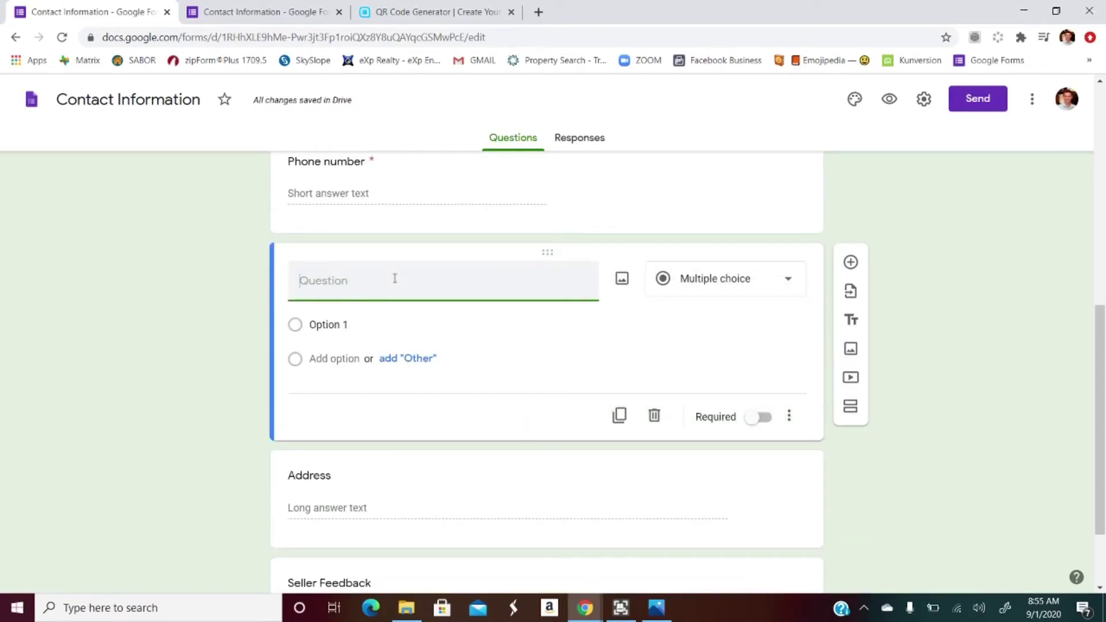
type("Are yo")
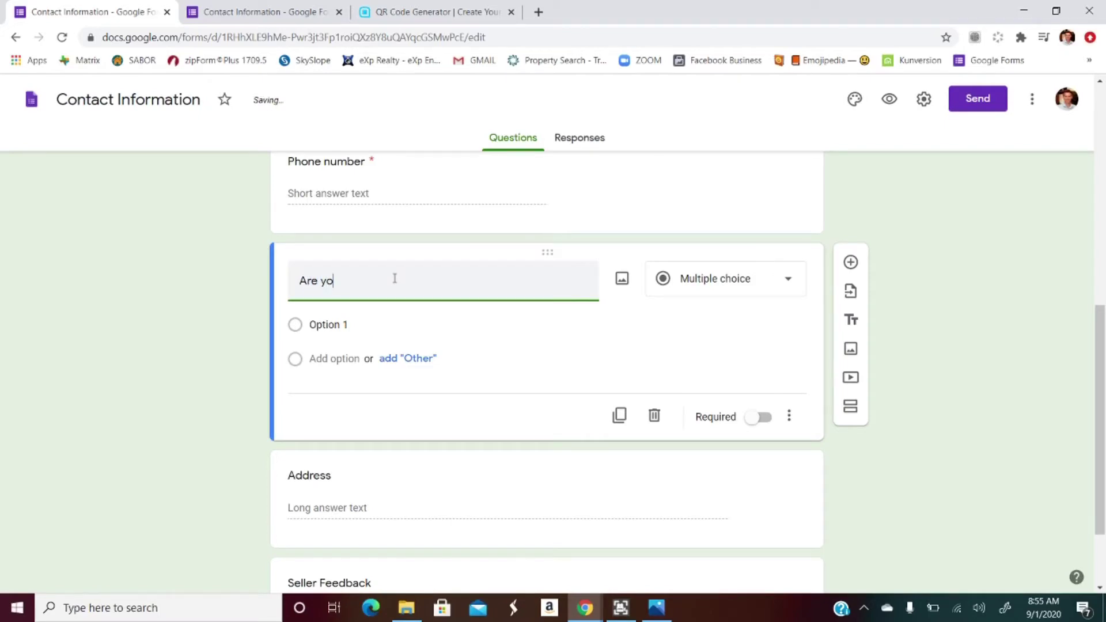
type("u working with a Realtor?")
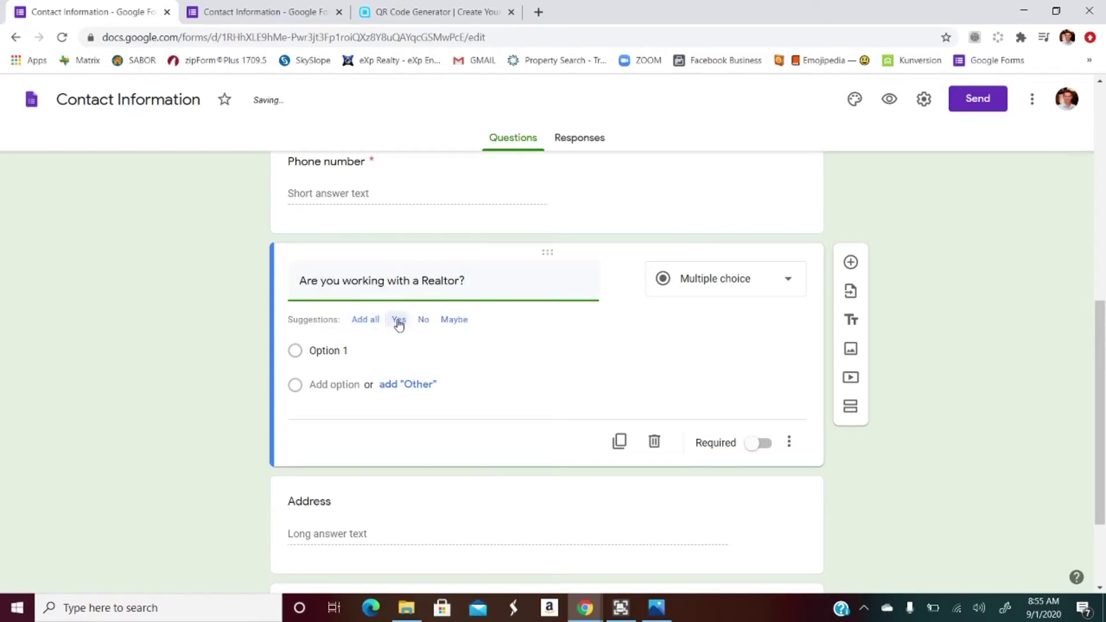
left_click(398, 320)
left_click(396, 320)
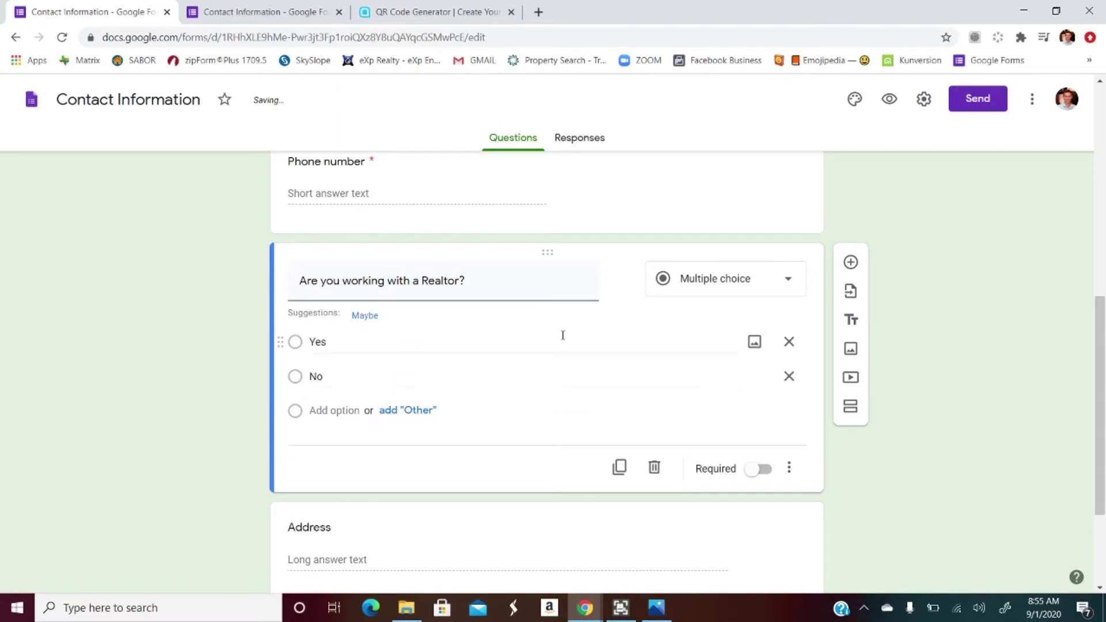
left_click(767, 469)
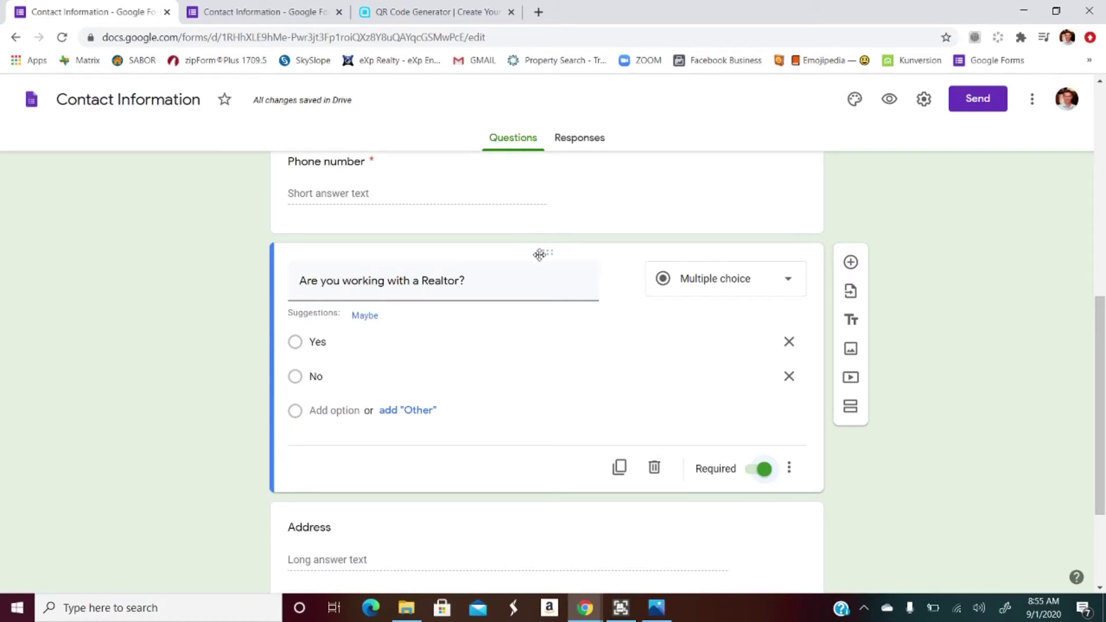
- Add a blank question below the Realtor question and switch to the eXp Open House form
scroll(545, 395, "down", 1)
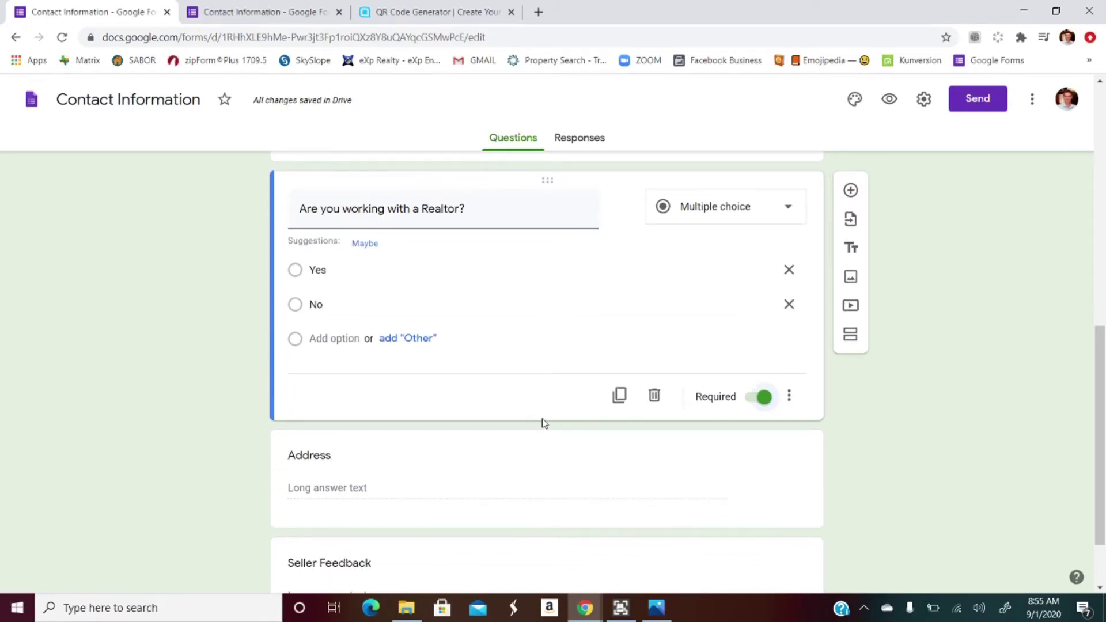
left_click(850, 190)
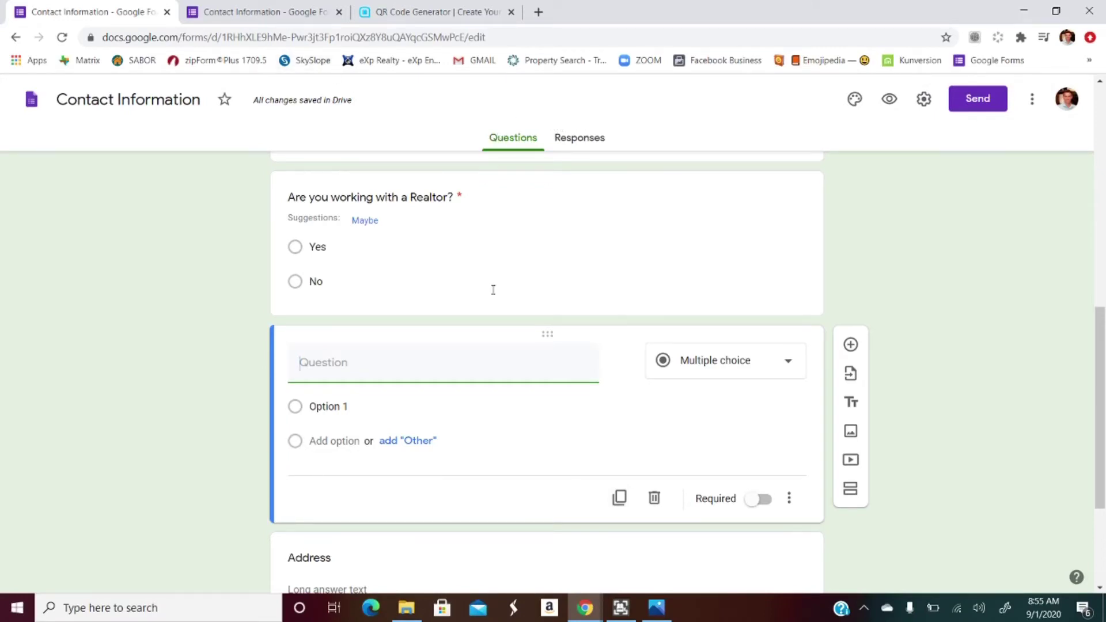
scroll(455, 242, "up", 15)
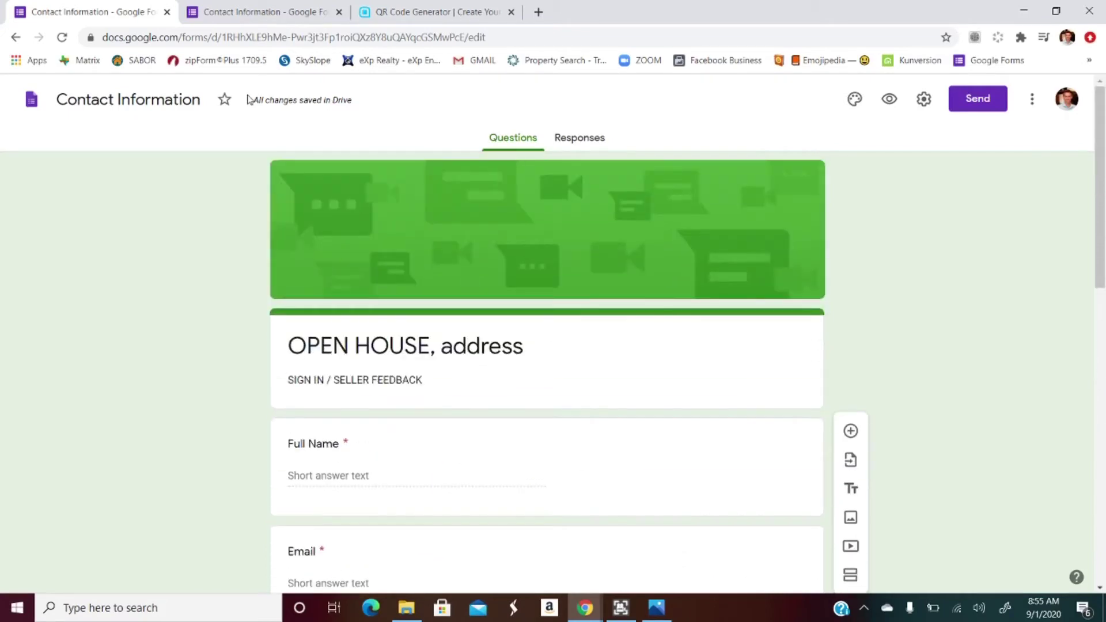
left_click(256, 17)
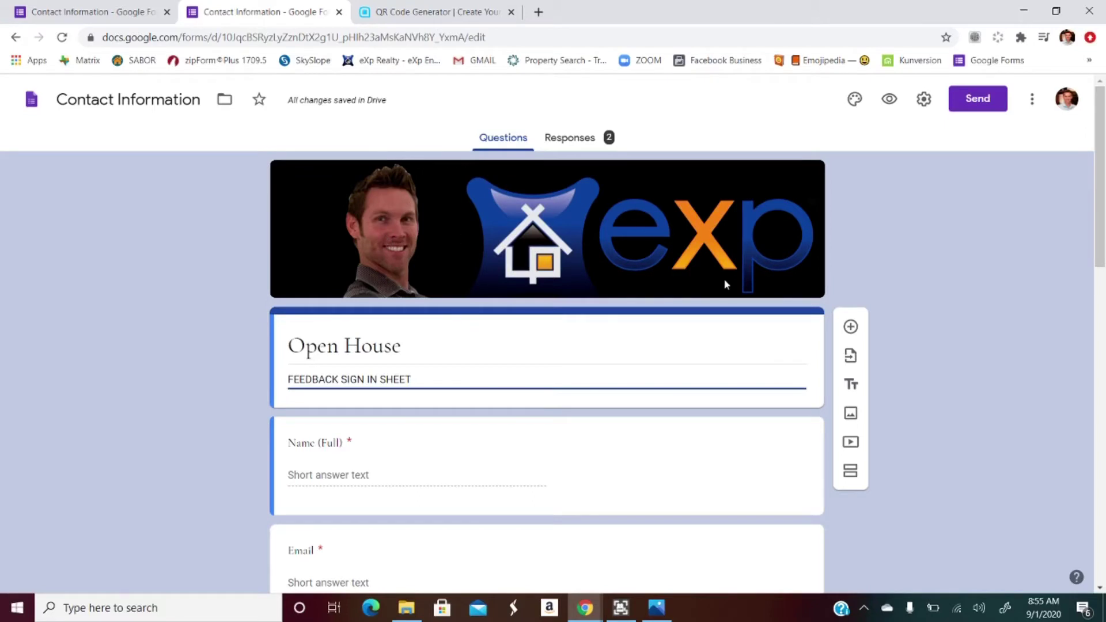
- Browse the eXp form and inspect the 'Please check all that apply' question, keeping it Checkboxes
scroll(500, 304, "down", 1)
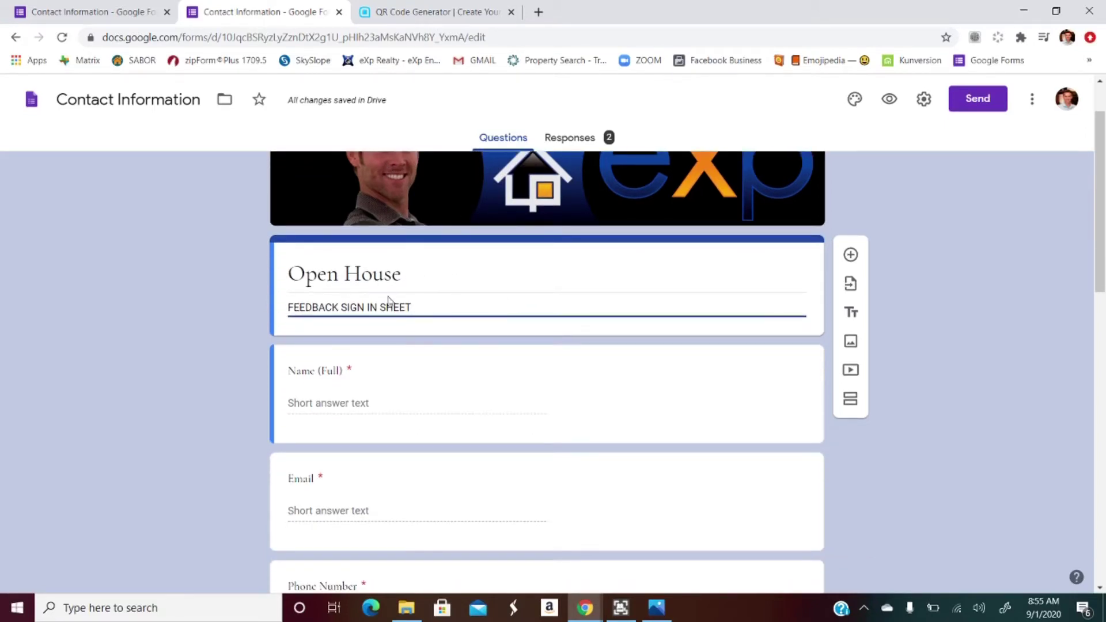
scroll(471, 305, "down", 4)
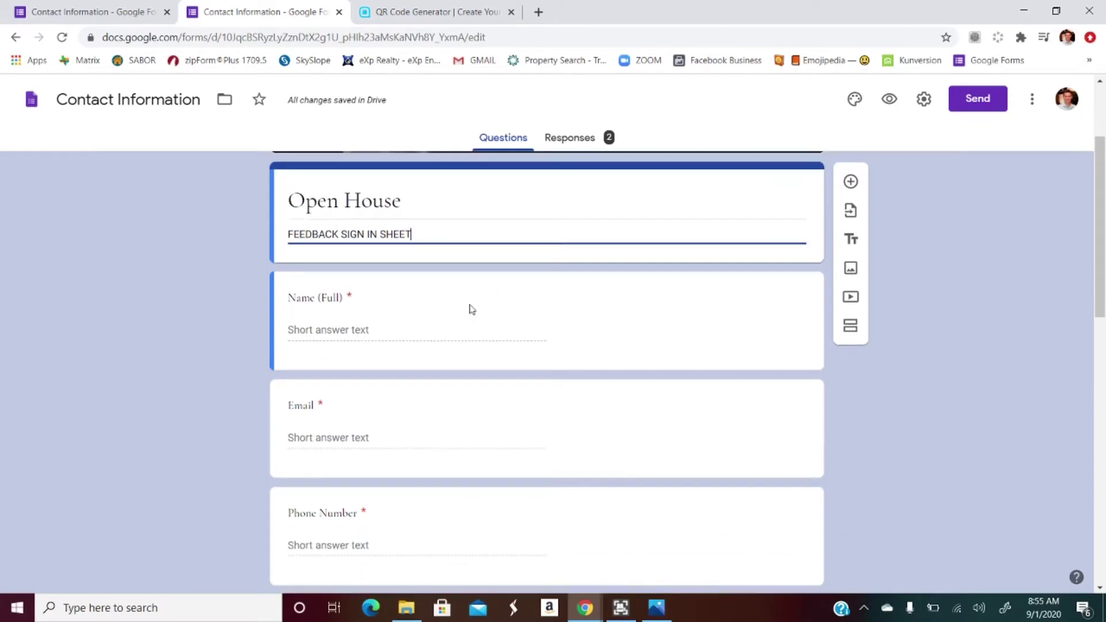
scroll(360, 326, "down", 1)
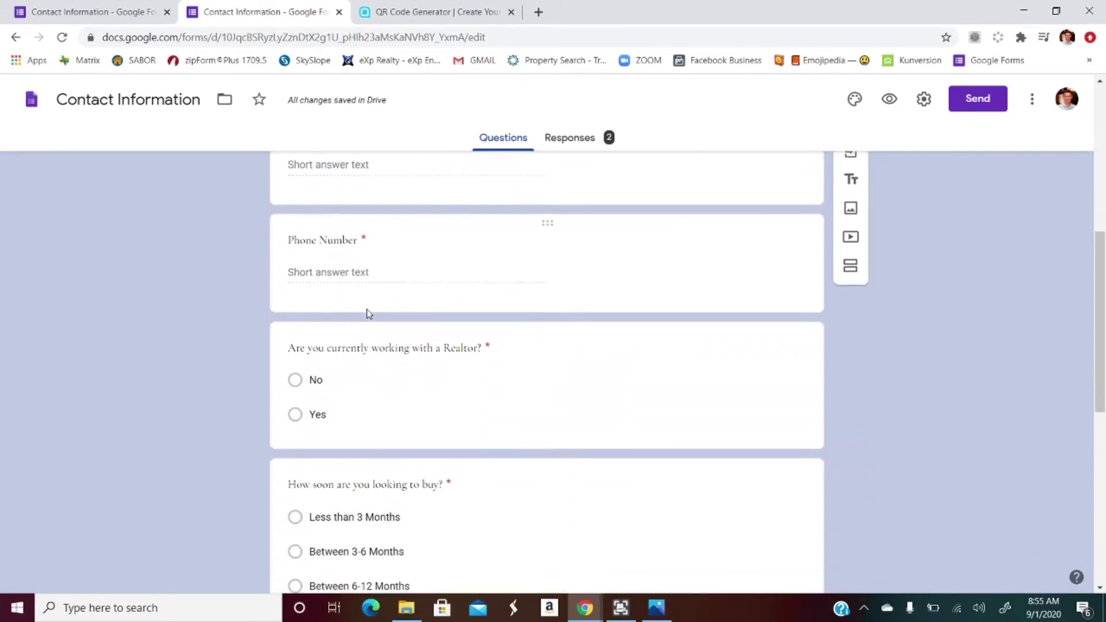
scroll(484, 343, "down", 1)
scroll(461, 357, "down", 2)
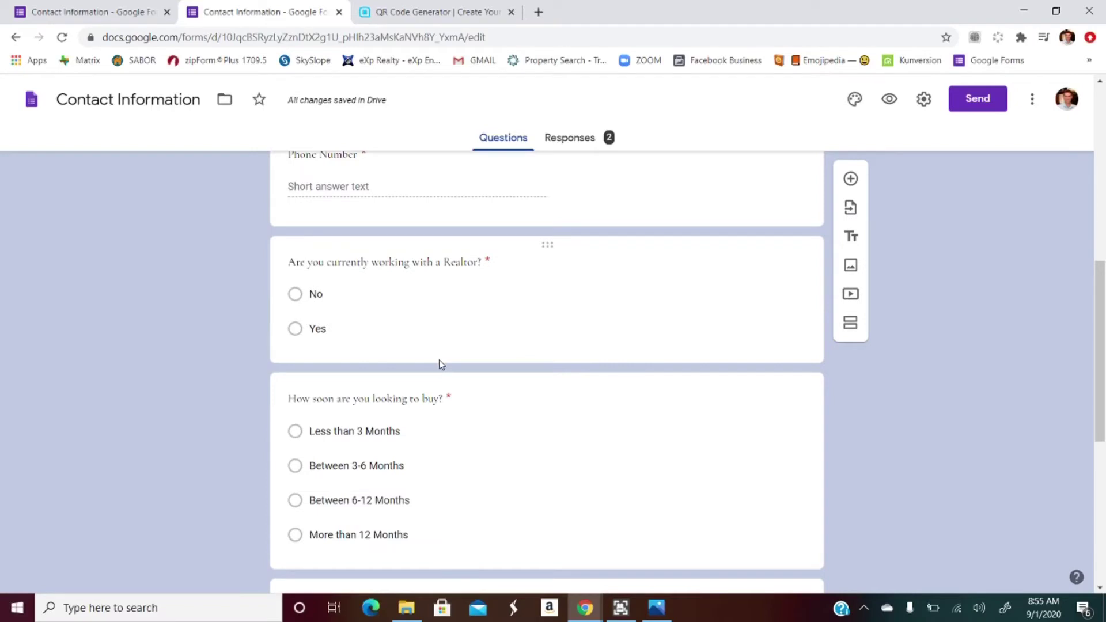
scroll(469, 336, "down", 1)
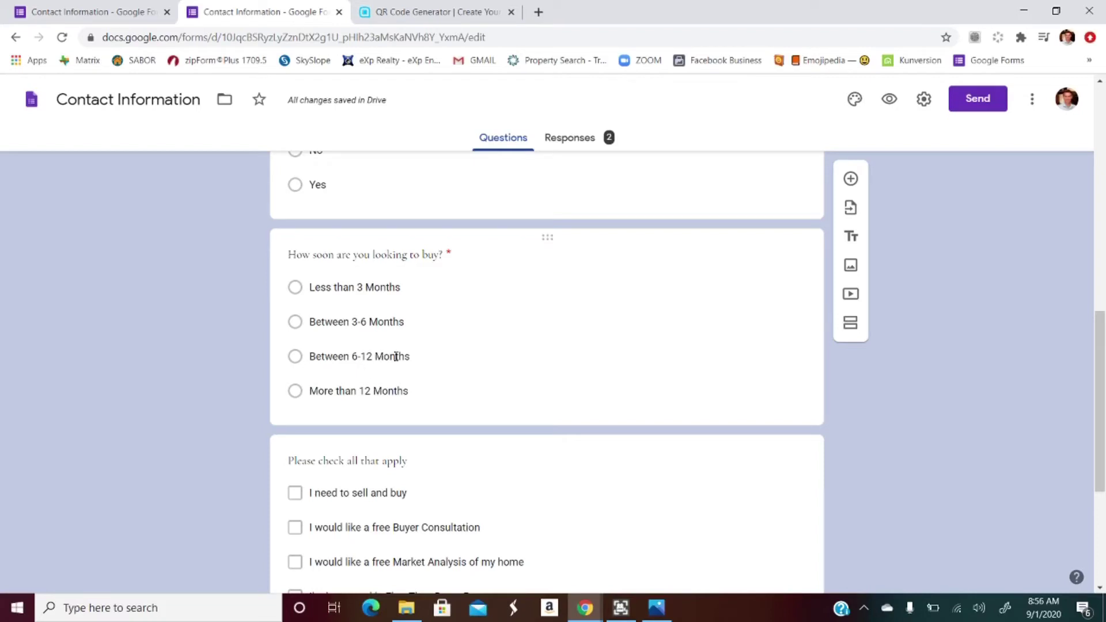
scroll(443, 384, "down", 2)
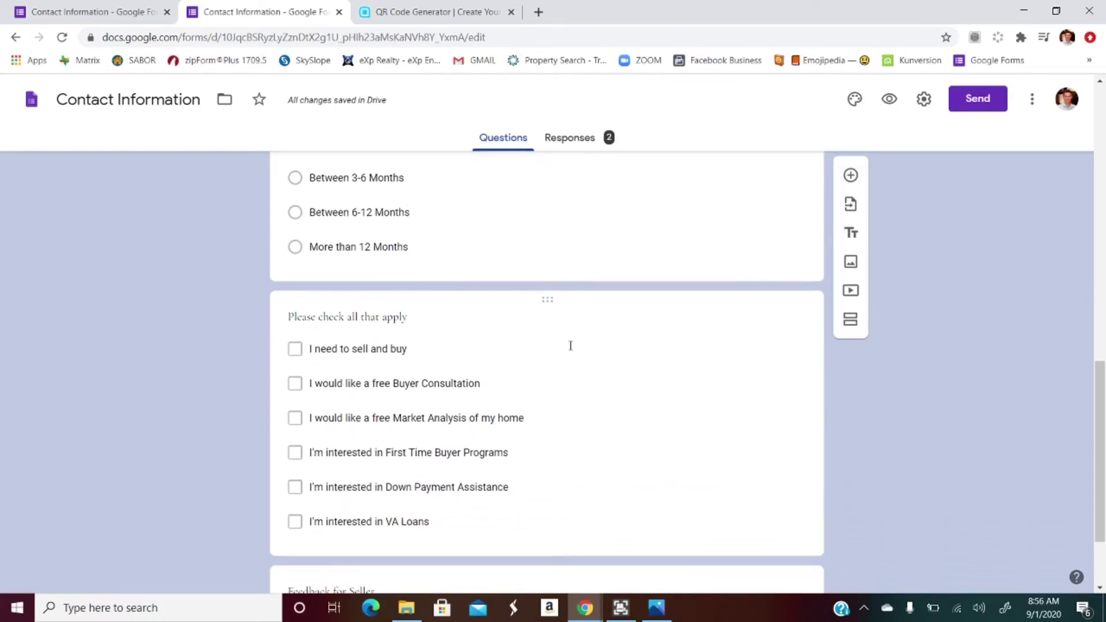
scroll(524, 370, "down", 1)
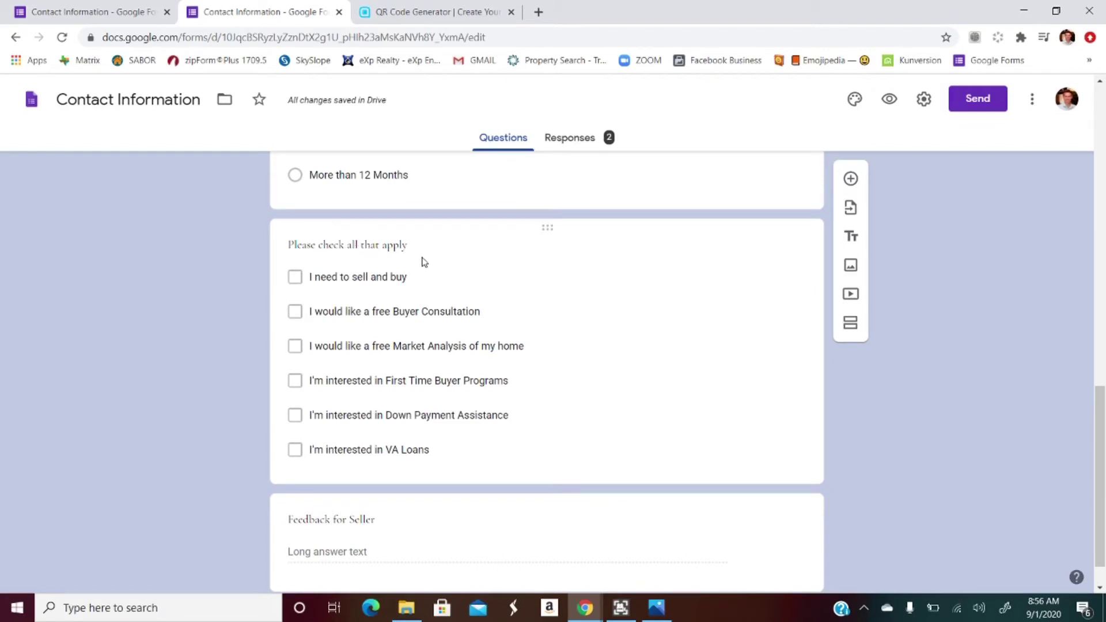
left_click(546, 228)
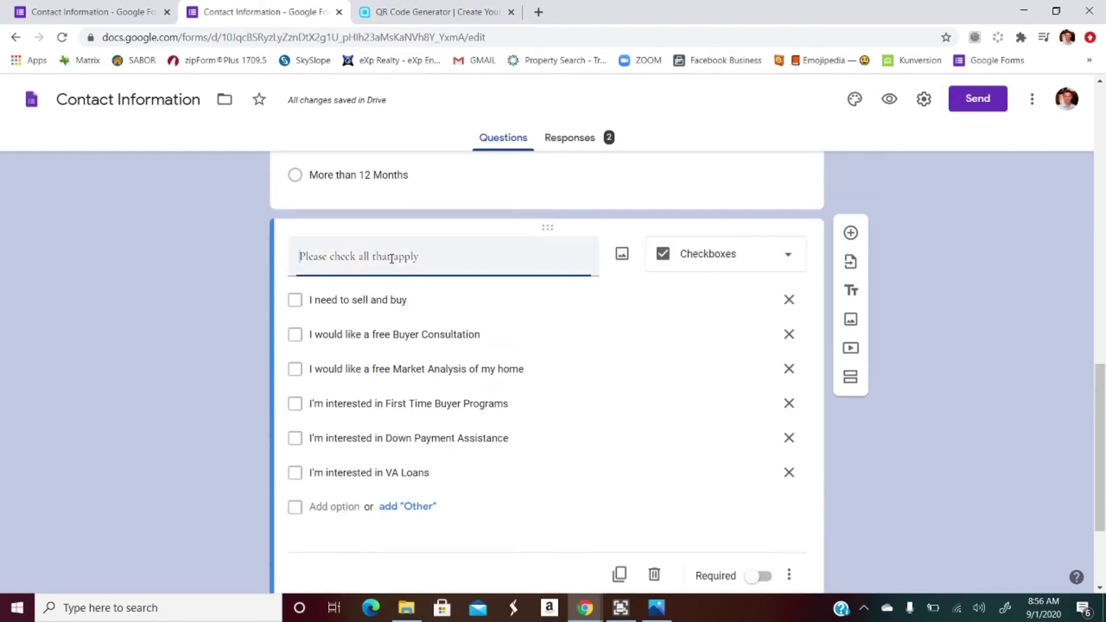
left_click(795, 254)
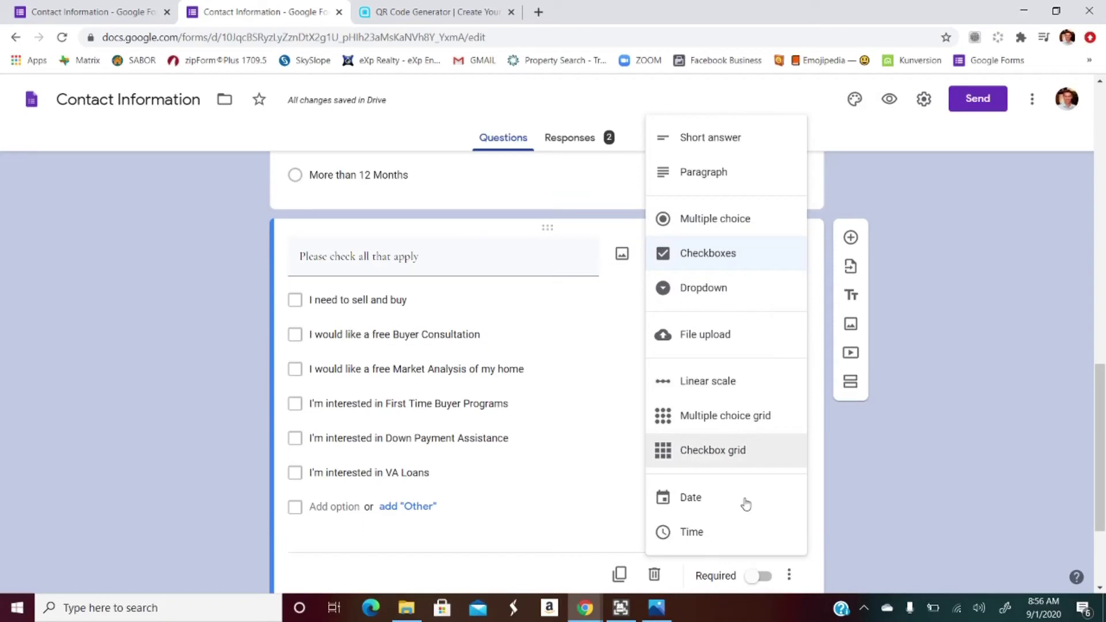
left_click(709, 260)
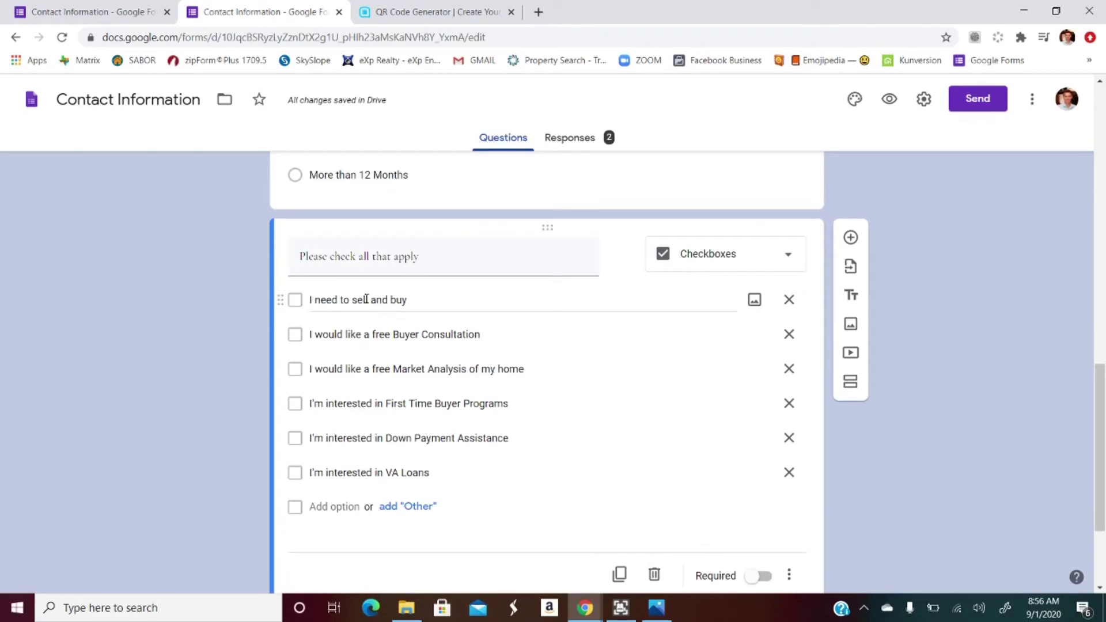
- Review its I need to sell and buy, Buyer Consultation and Market Analysis options, then return to OPEN HOUSE, address
left_click(316, 332)
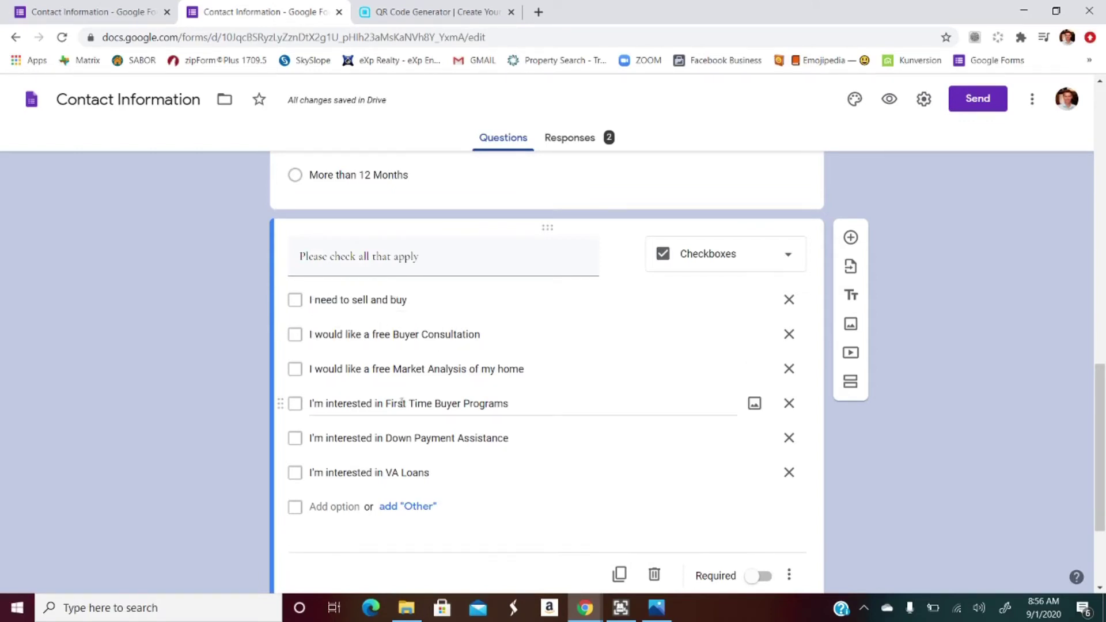
left_click(296, 303)
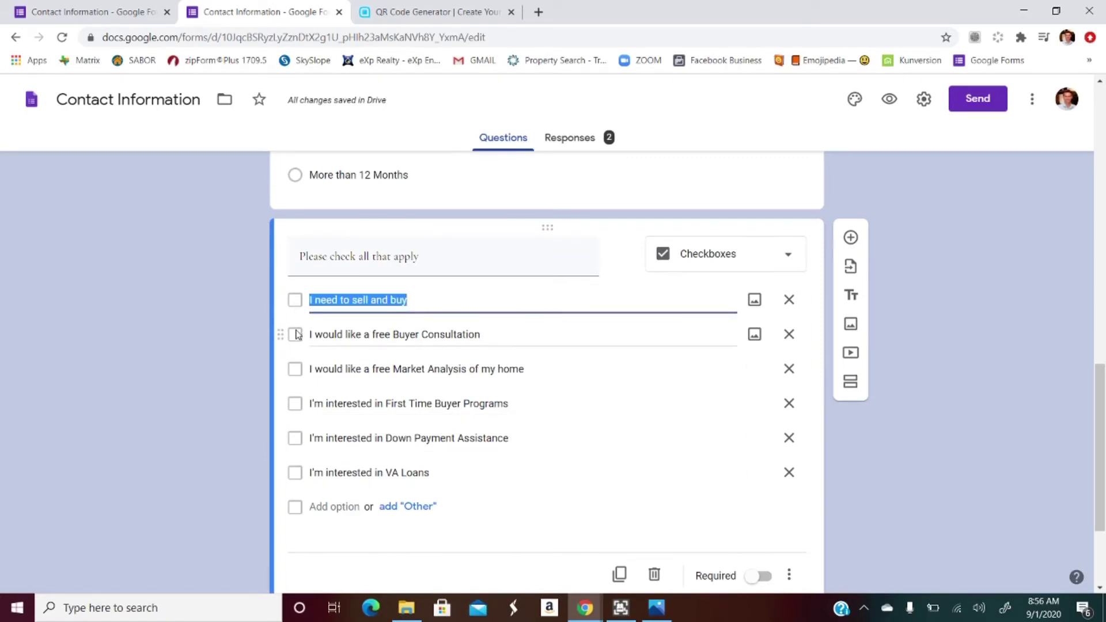
left_click(297, 338)
left_click(299, 374)
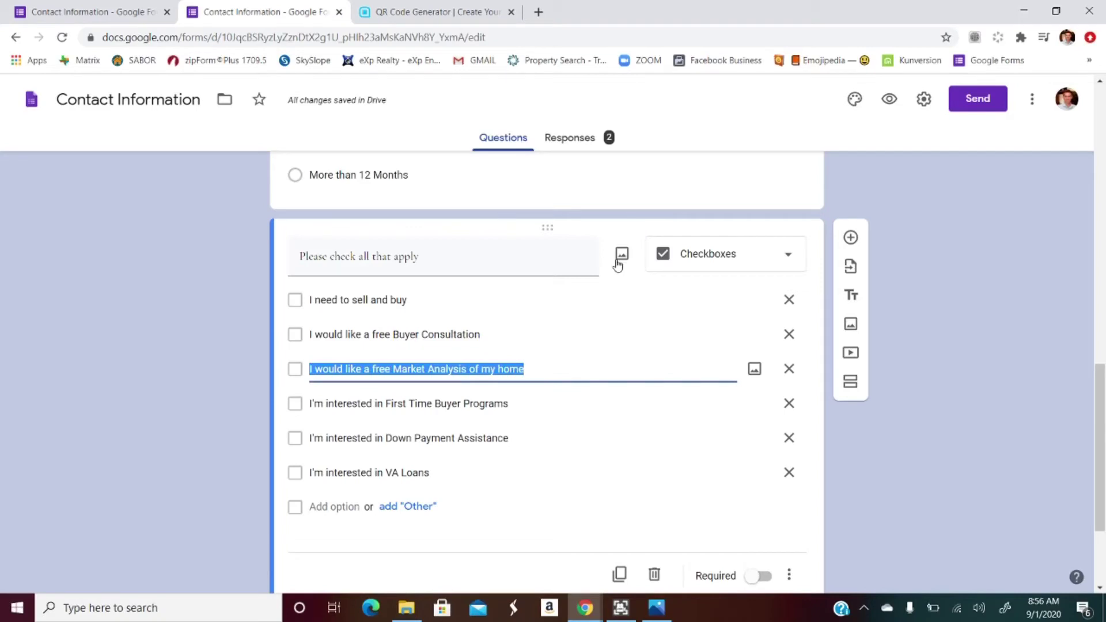
scroll(550, 219, "down", 1)
scroll(550, 219, "down", 2)
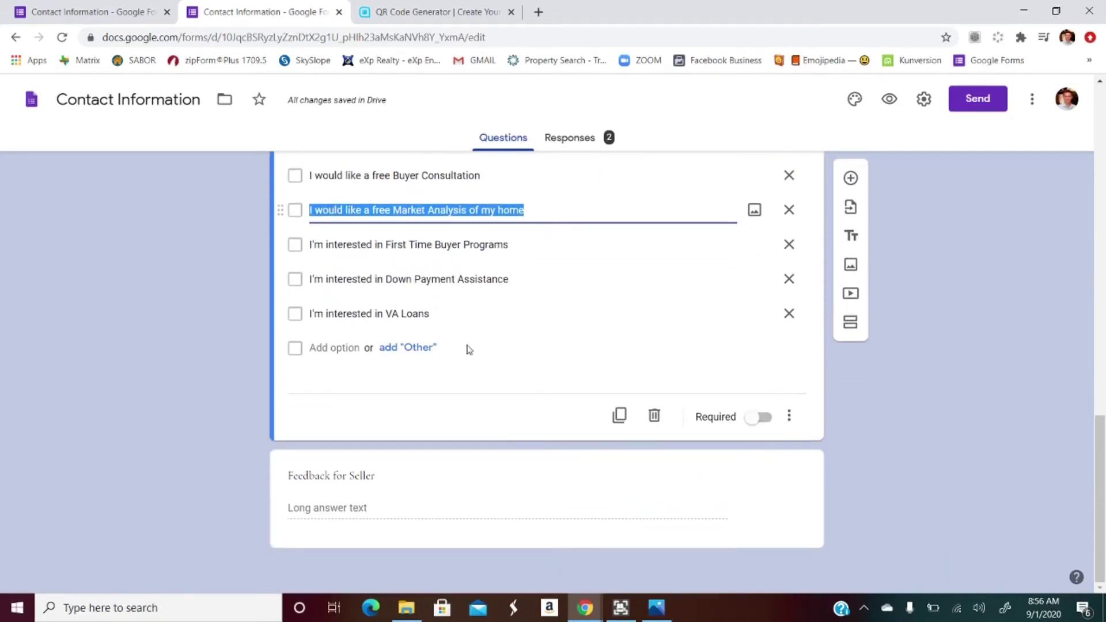
scroll(593, 295, "up", 6)
scroll(586, 293, "up", 10)
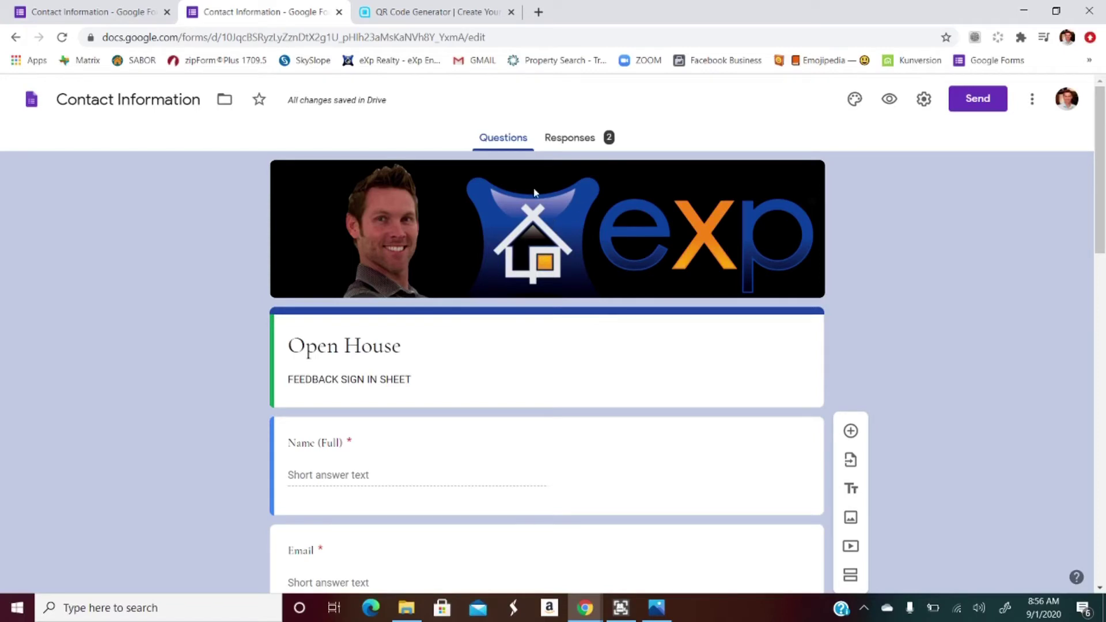
left_click(115, 14)
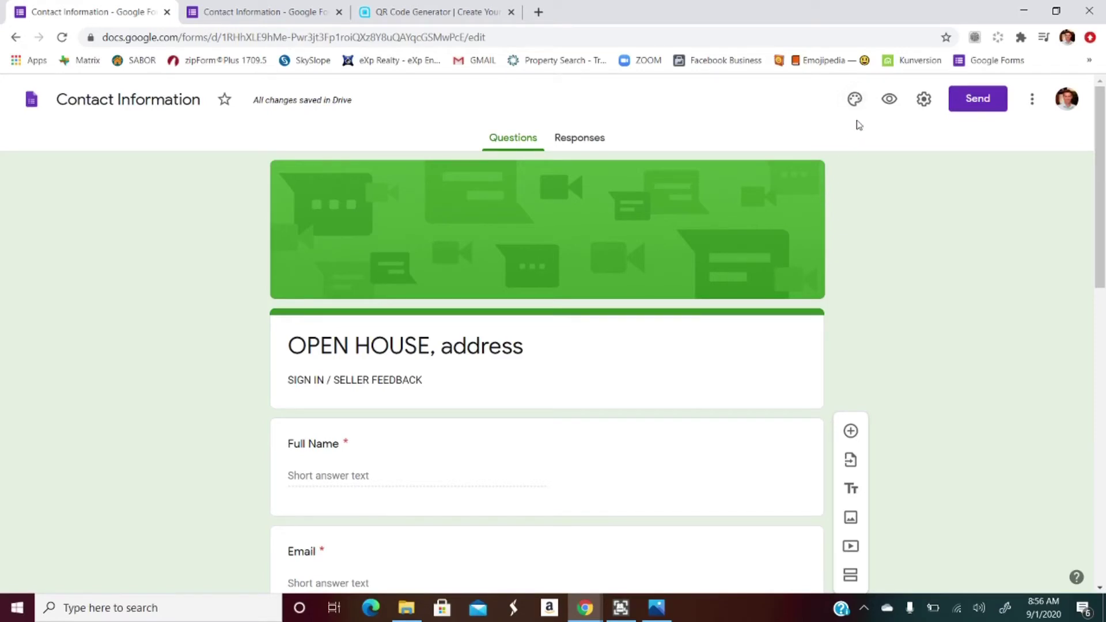
- Upload 'Head shot and exp logo' as the form's header image, cropped to fit
left_click(855, 102)
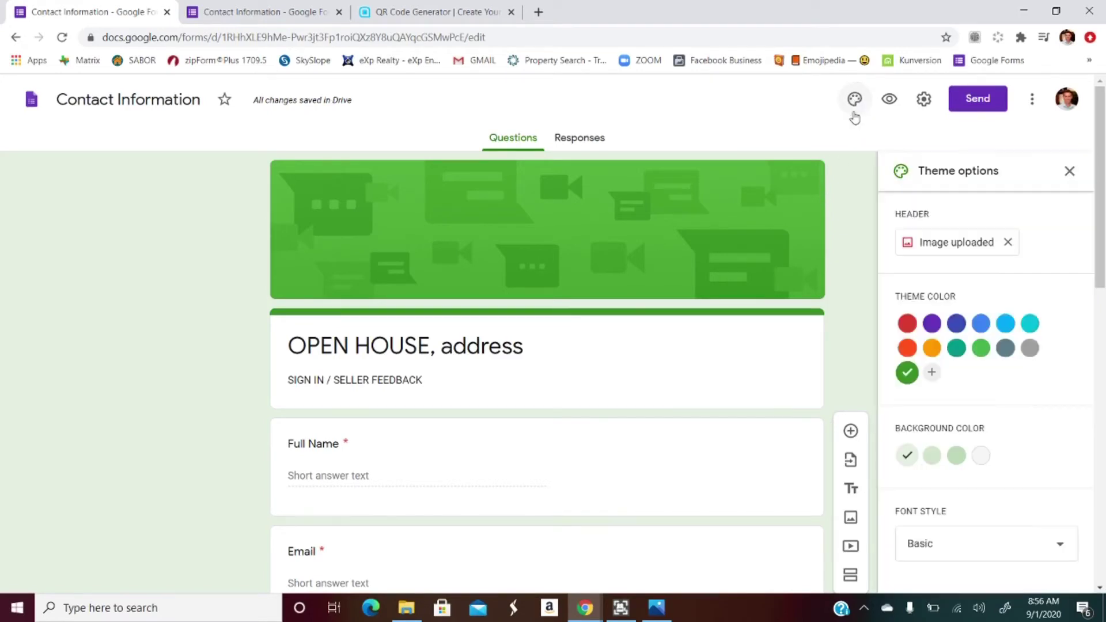
left_click(956, 243)
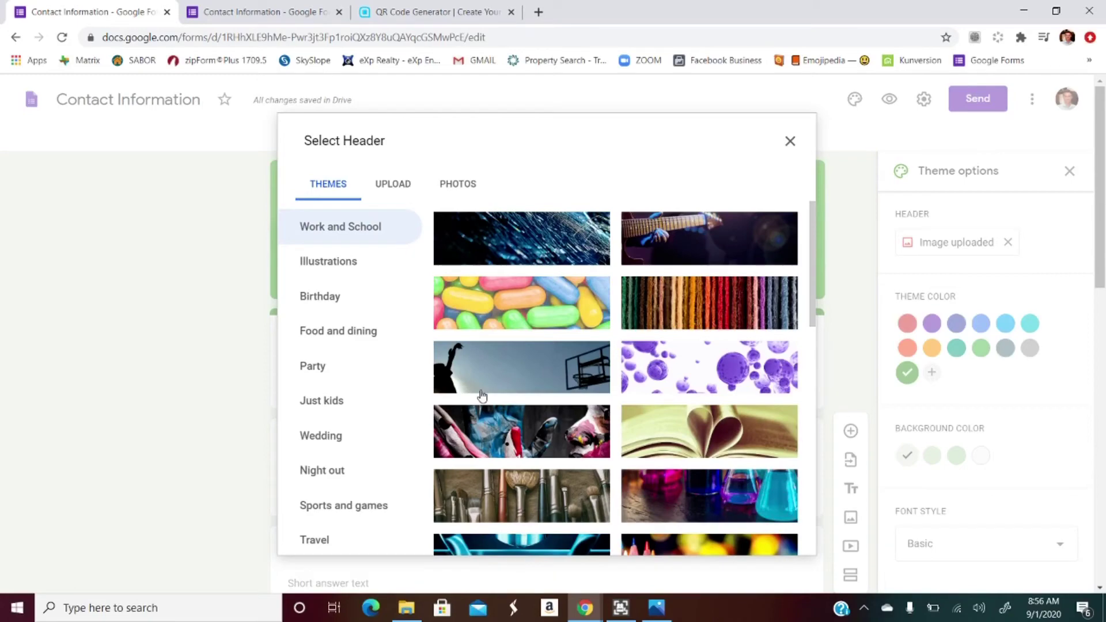
scroll(482, 395, "down", 10)
scroll(584, 370, "up", 10)
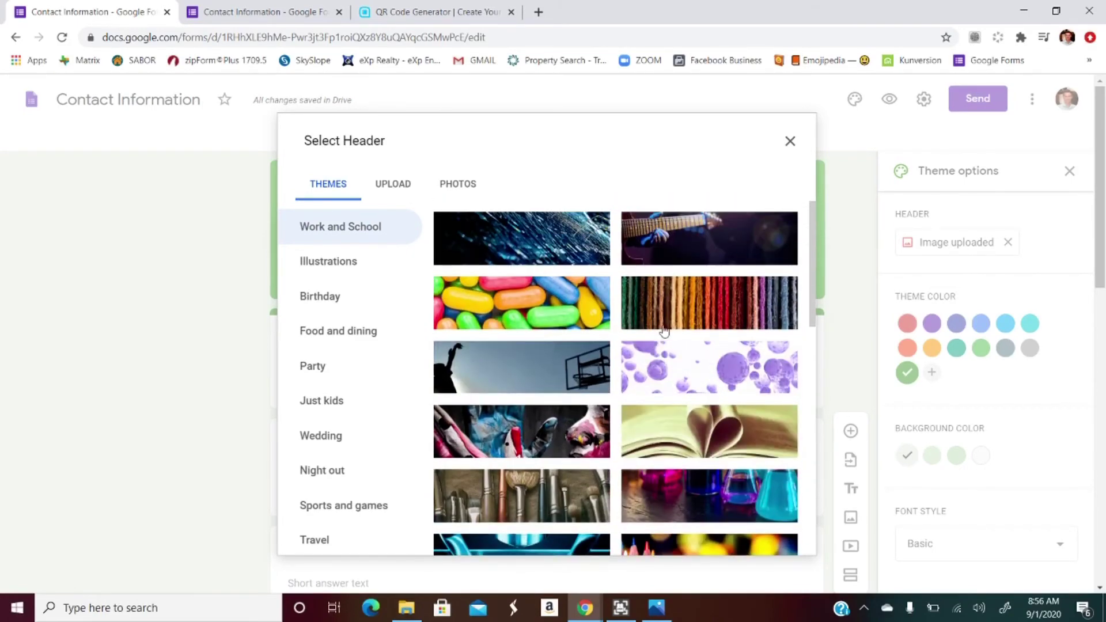
left_click(394, 184)
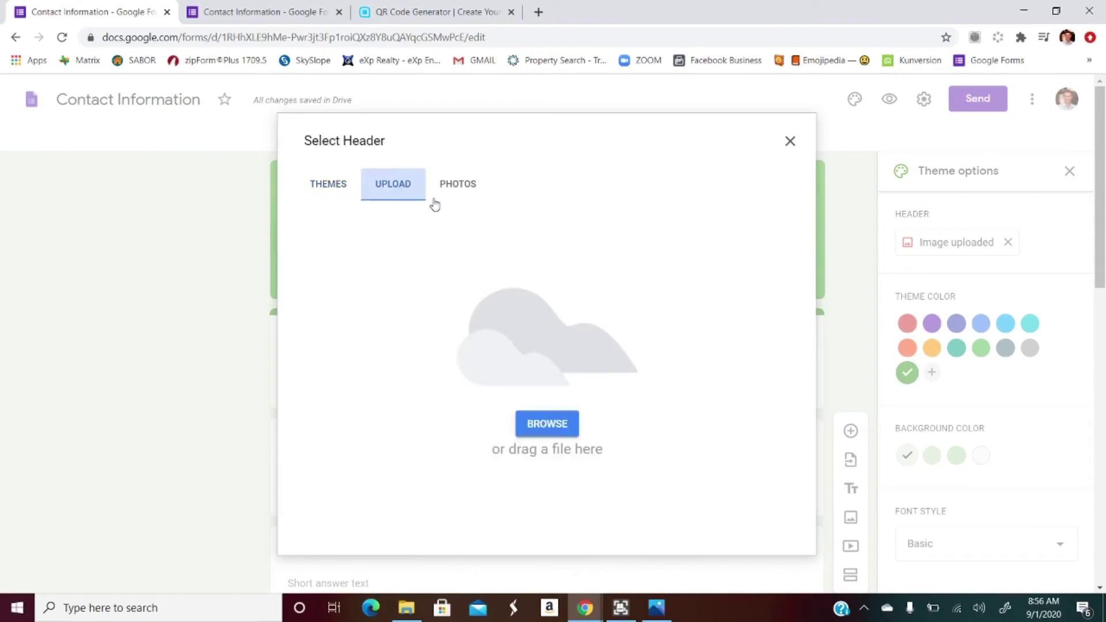
left_click(550, 423)
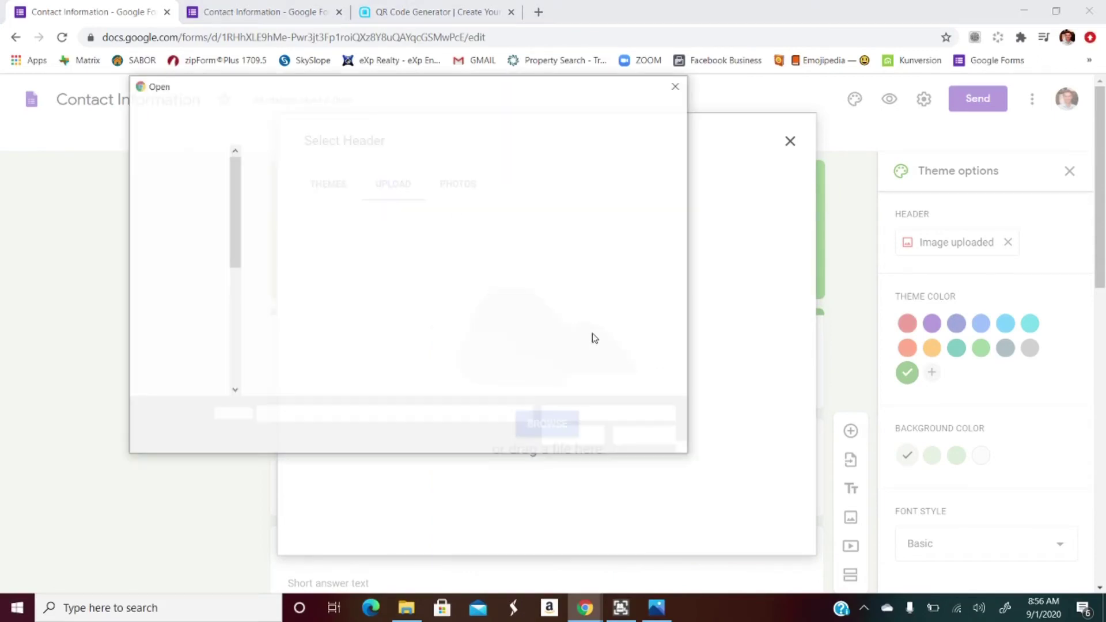
left_click(473, 205)
left_click(573, 436)
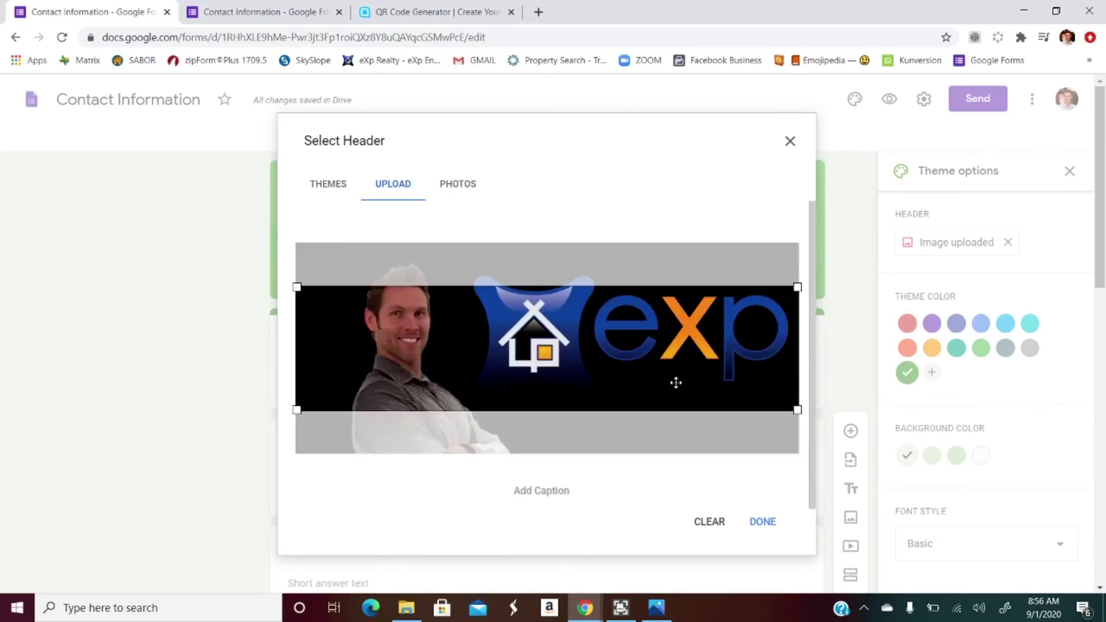
left_click_drag(633, 370, 638, 348)
left_click(765, 521)
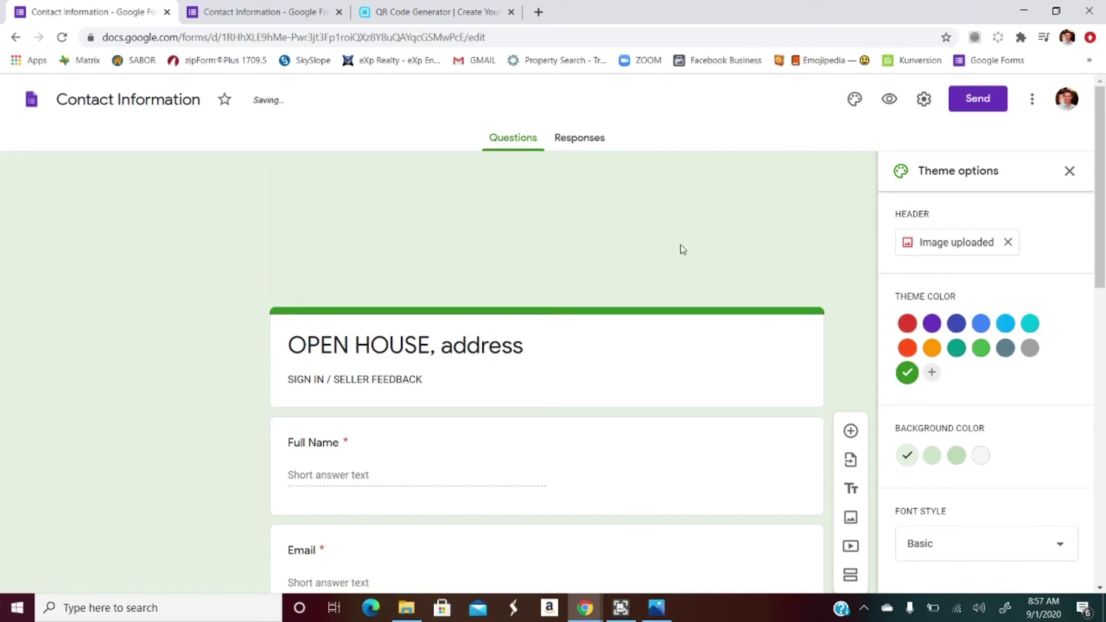
- Change the form's theme colour to orange
left_click(931, 323)
left_click(959, 331)
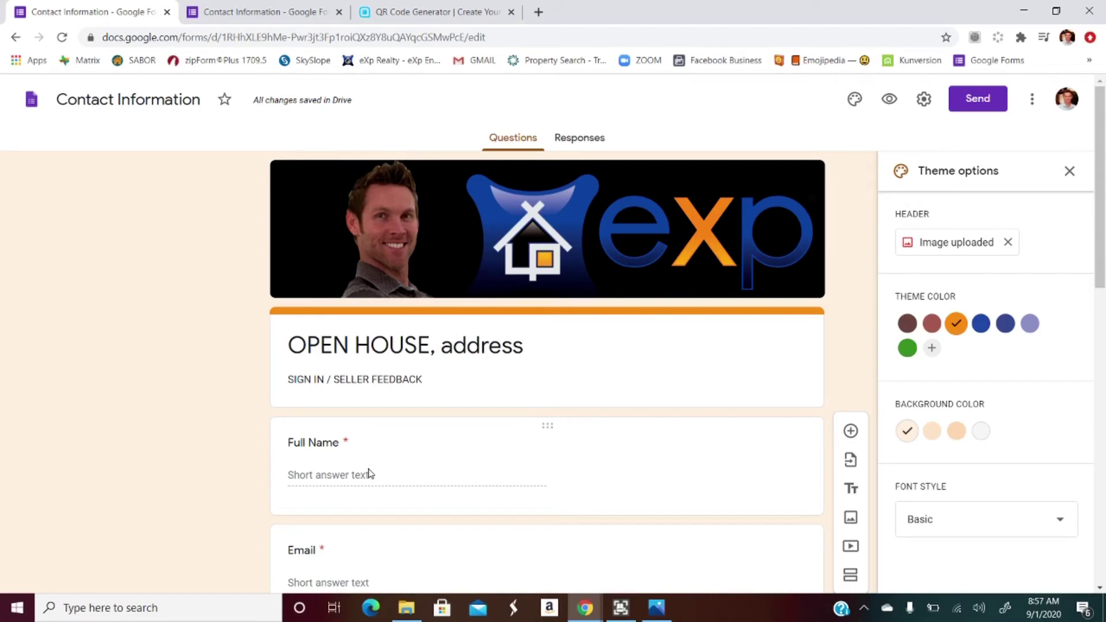
left_click(439, 14)
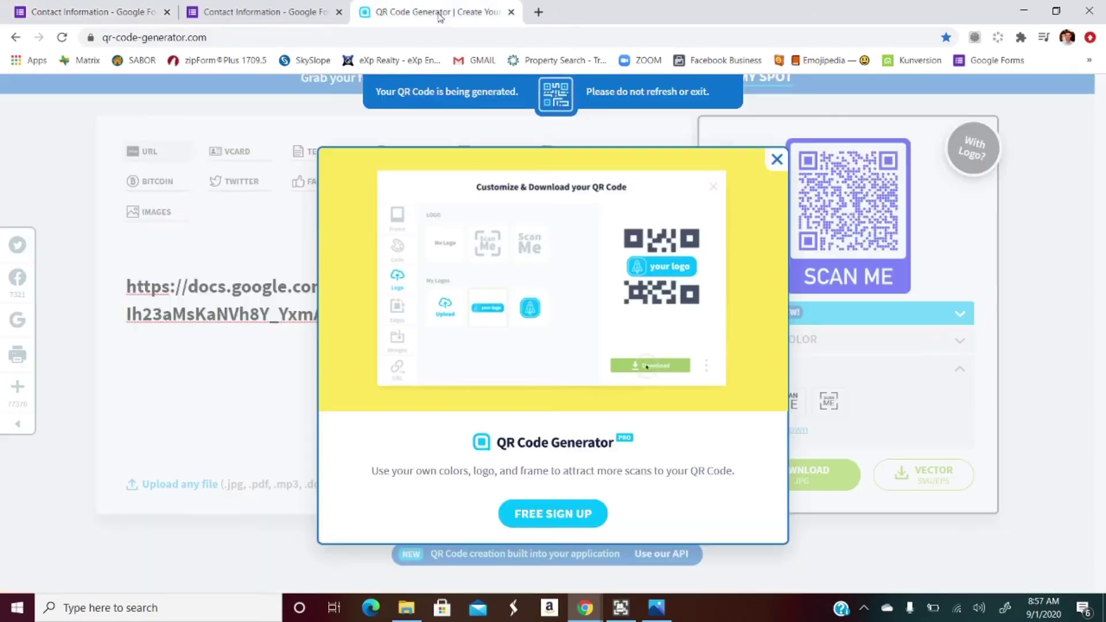
- Dismiss the sign-up popup and copy the Open House form's web address
left_click(778, 161)
scroll(749, 159, "up", 1)
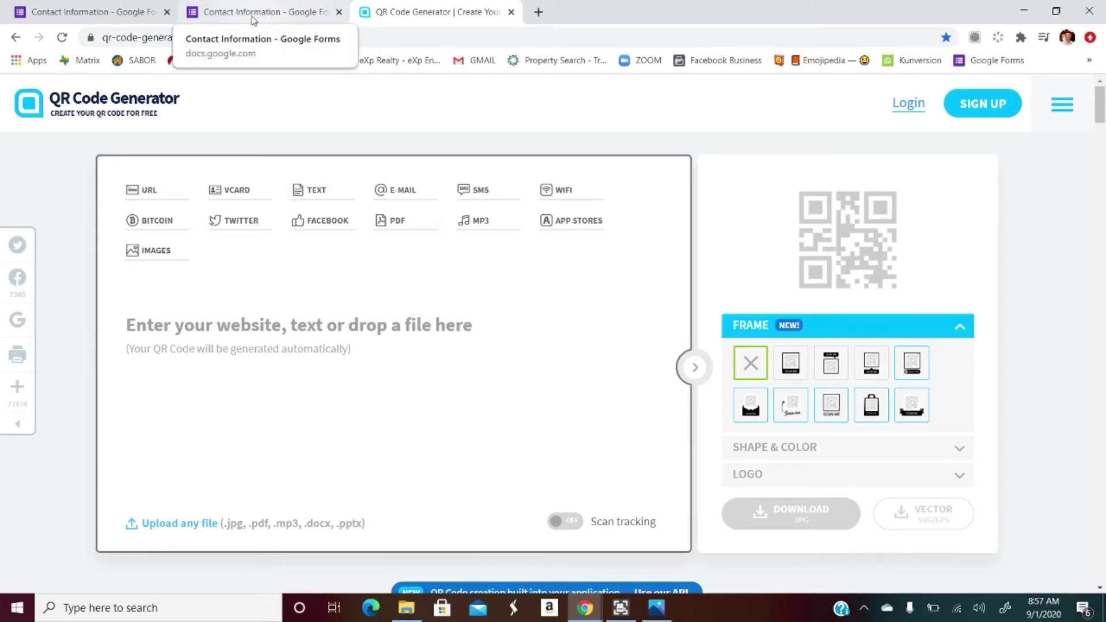
left_click(129, 12)
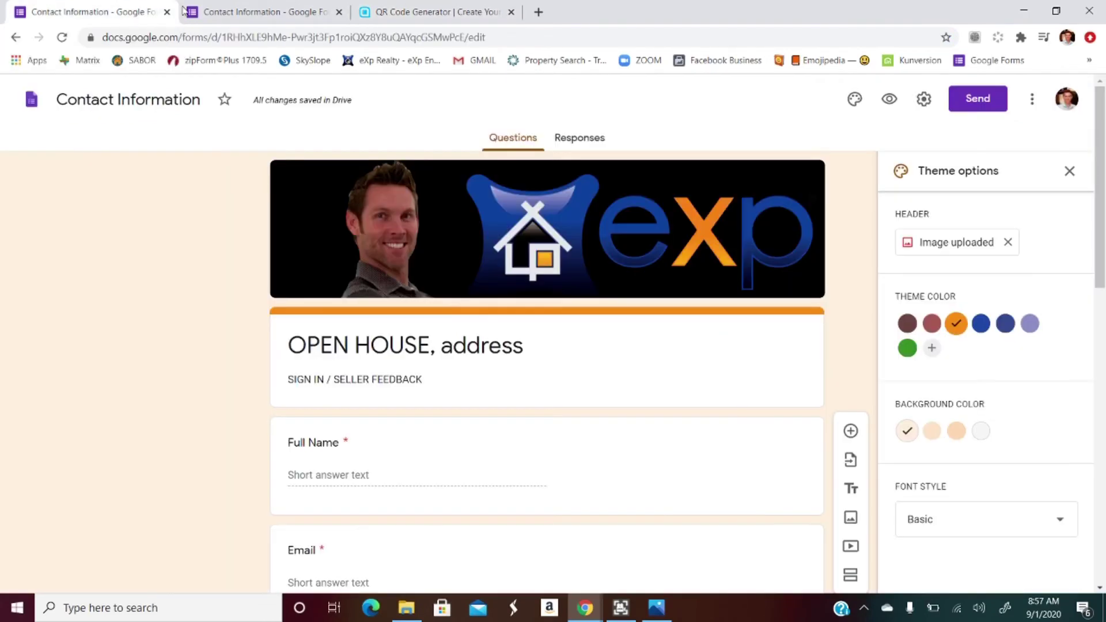
left_click(233, 12)
left_click(259, 37)
right_click(259, 37)
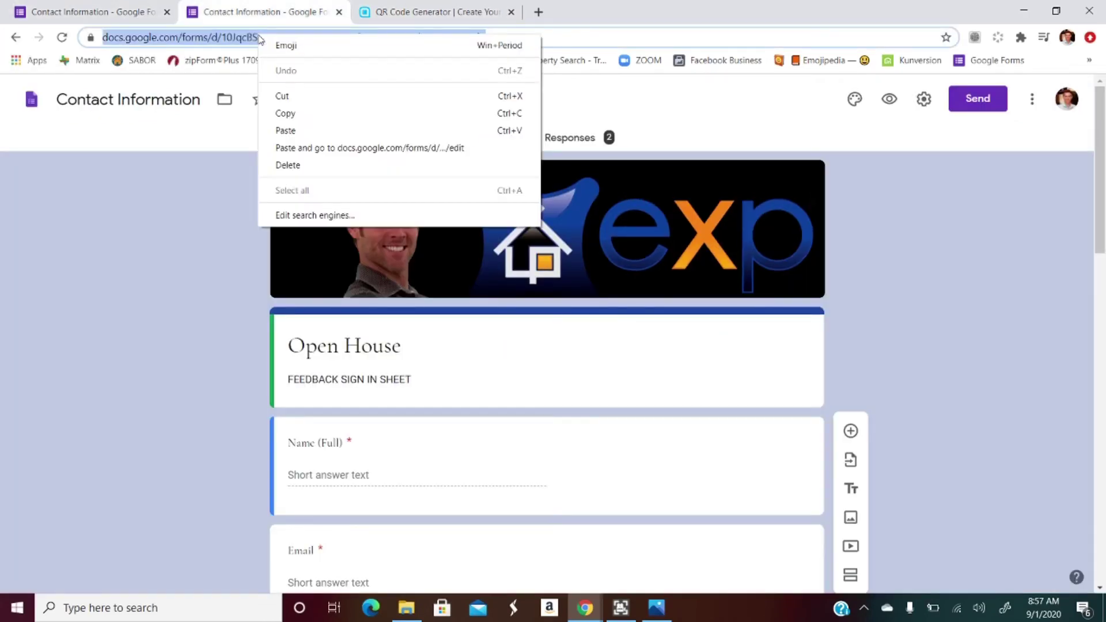
left_click(310, 112)
- Paste the form address as a URL in QR Code Generator to generate the code
left_click(424, 7)
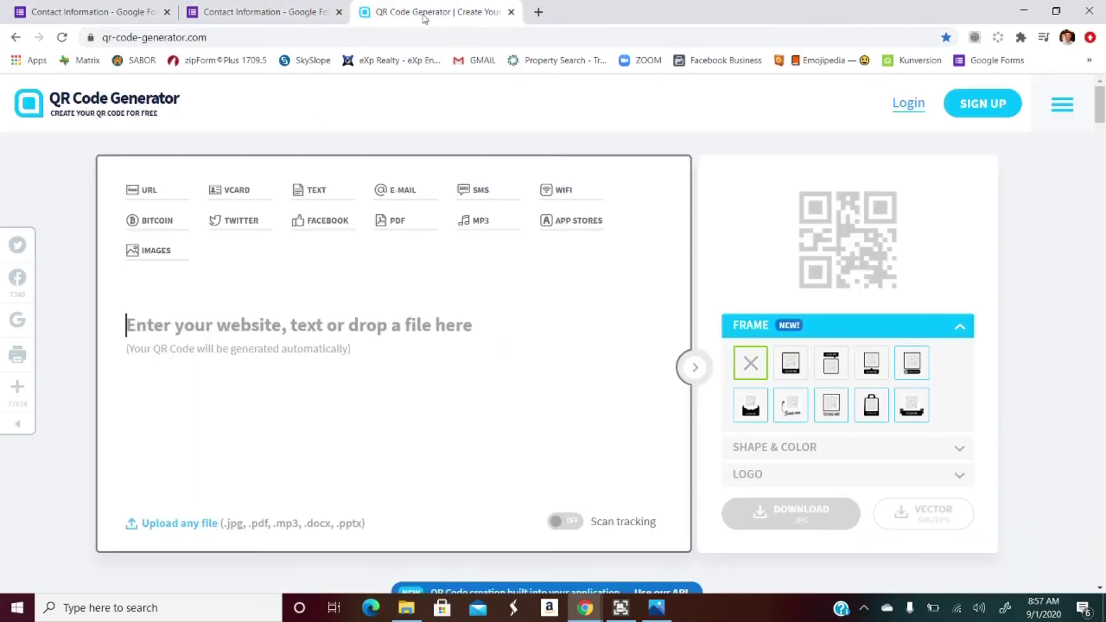
left_click(148, 195)
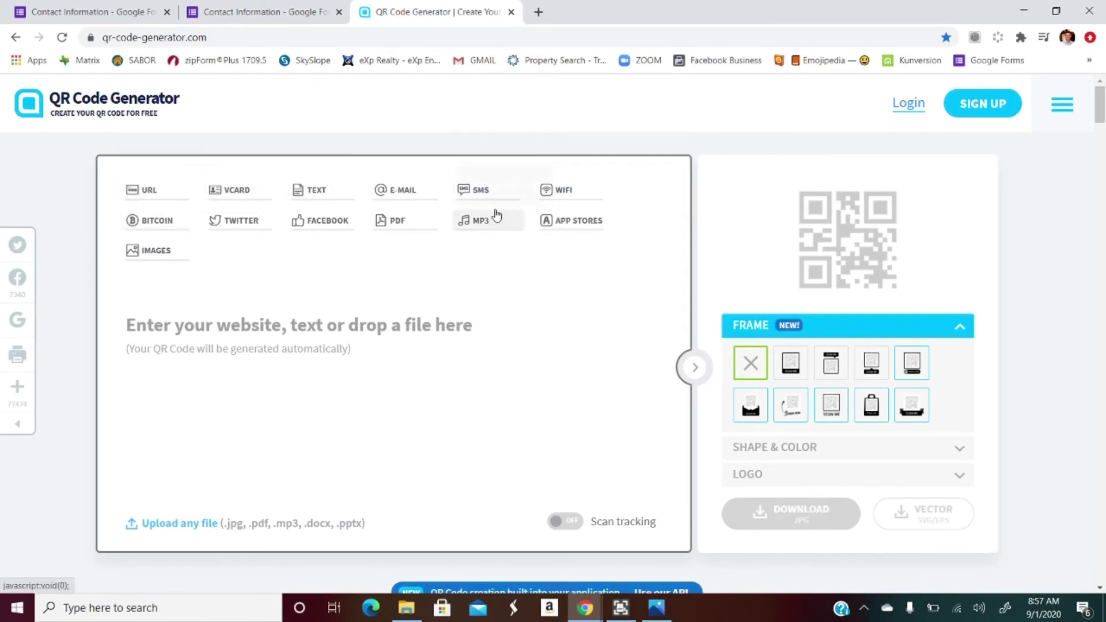
left_click(147, 194)
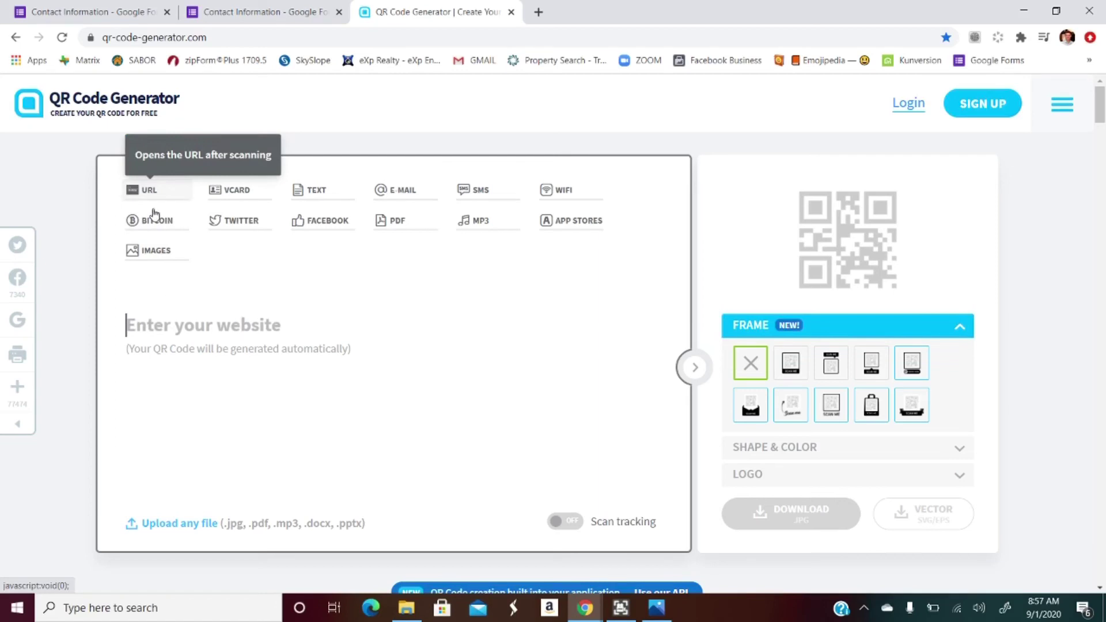
right_click(151, 316)
left_click(190, 443)
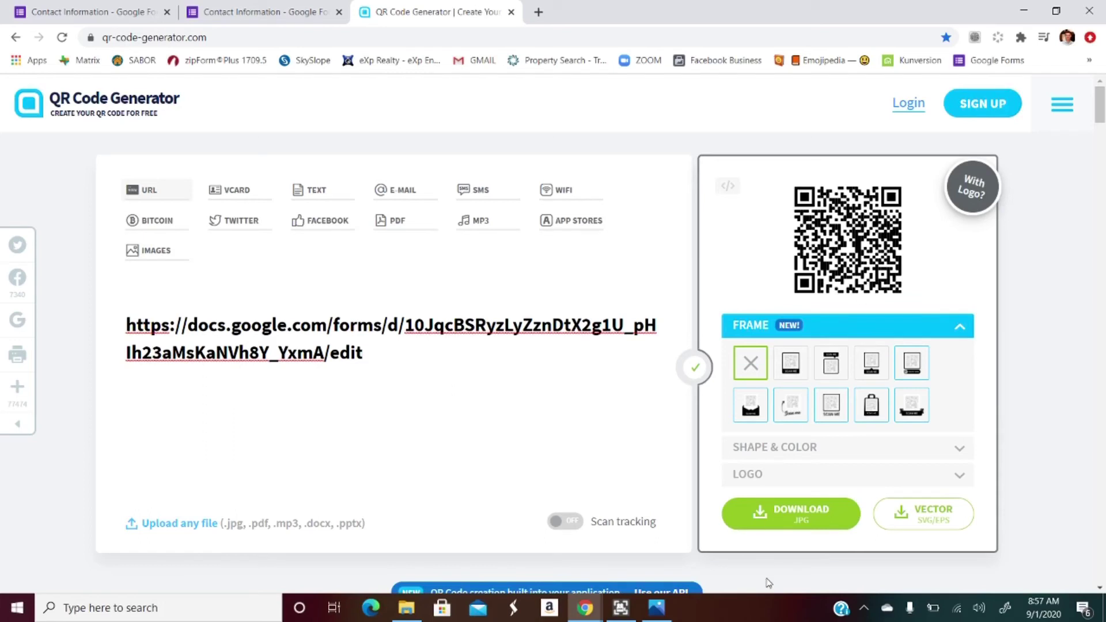
- Give the QR code a SCAN ME frame and dotted #22ff38 green modules, then download it
left_click(796, 363)
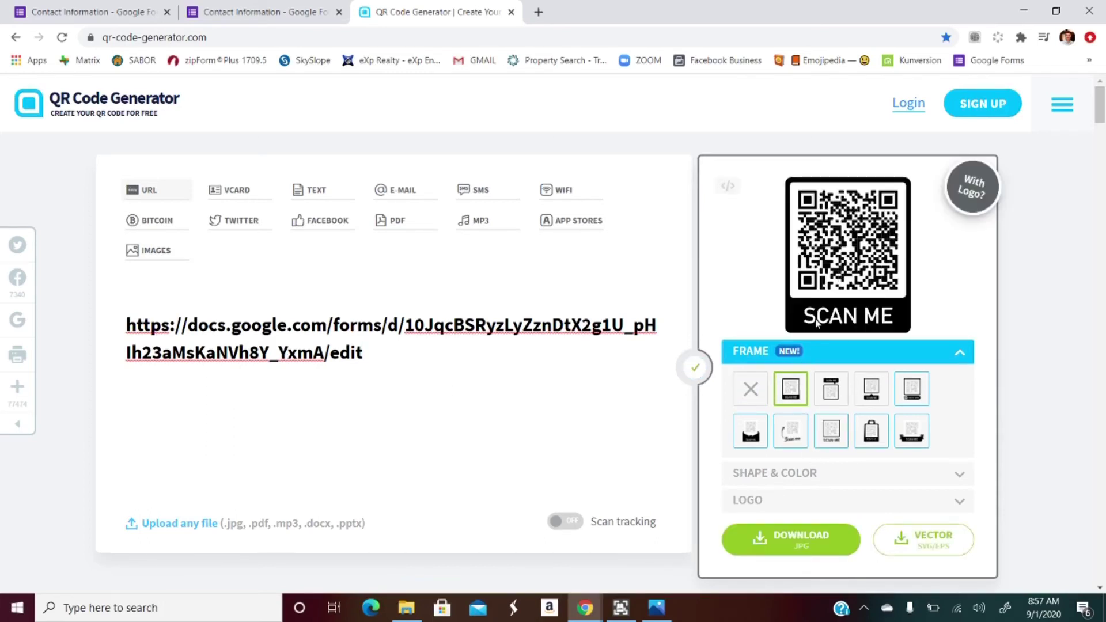
left_click(784, 474)
left_click(825, 423)
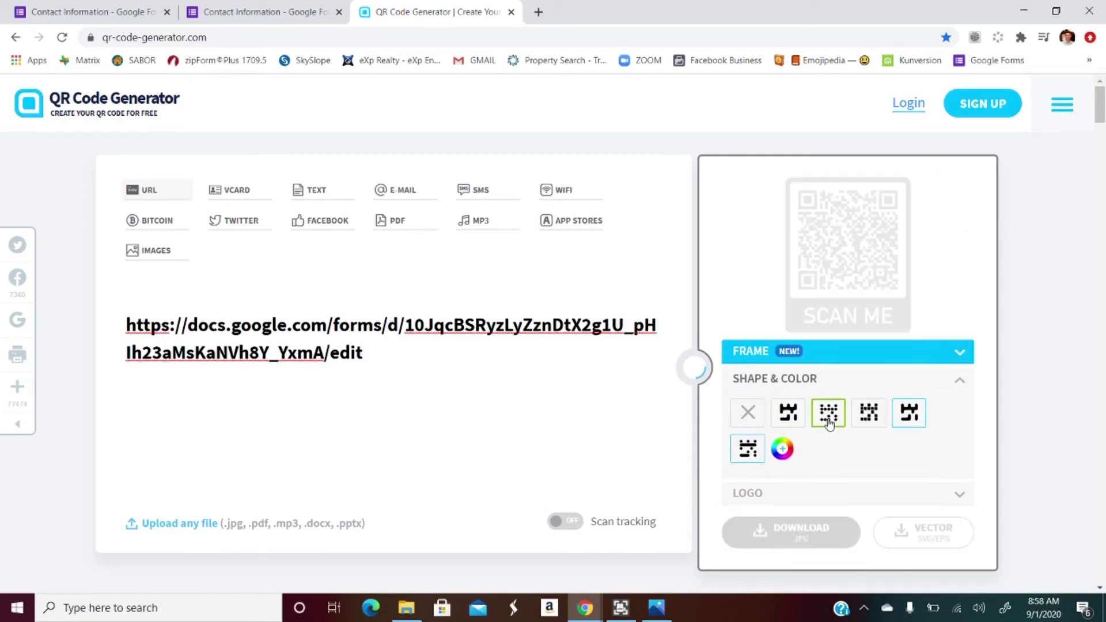
left_click(784, 449)
left_click(885, 342)
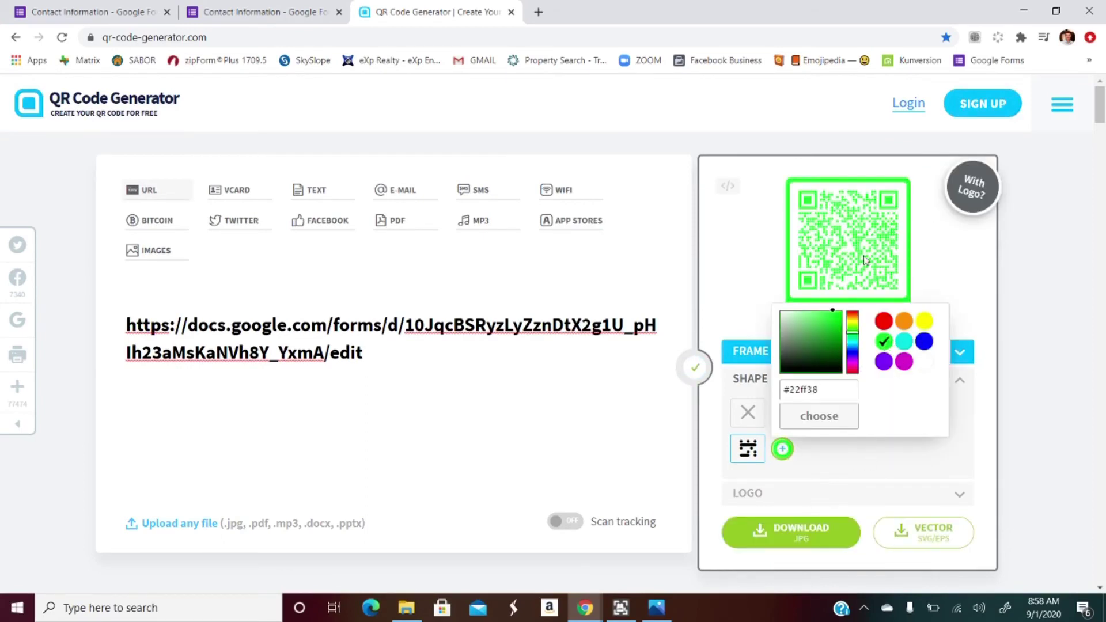
left_click(795, 545)
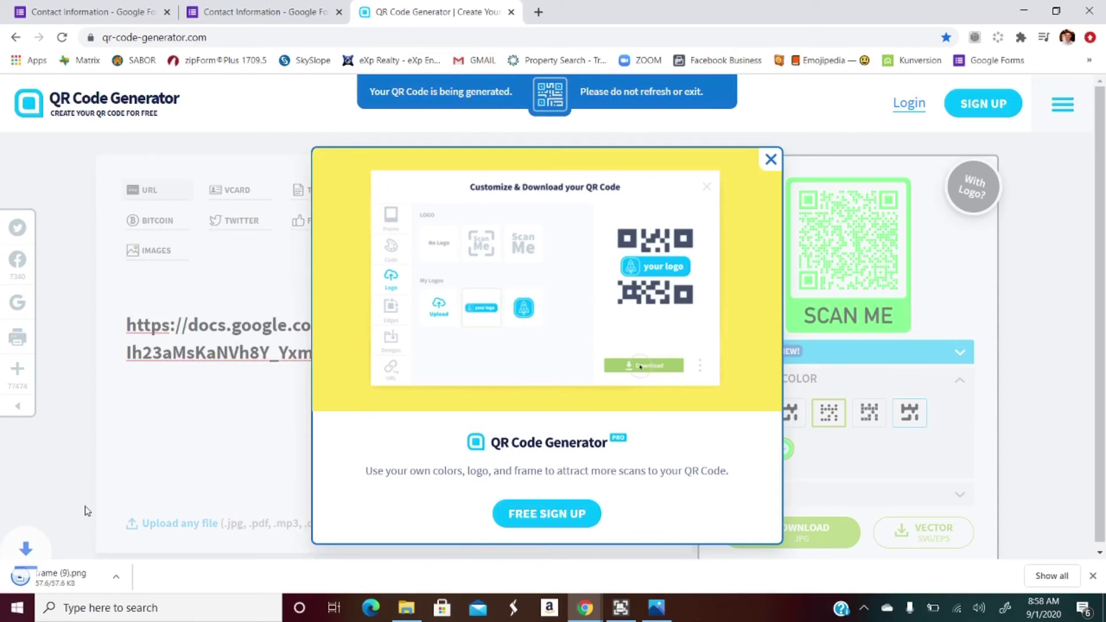
left_click(69, 577)
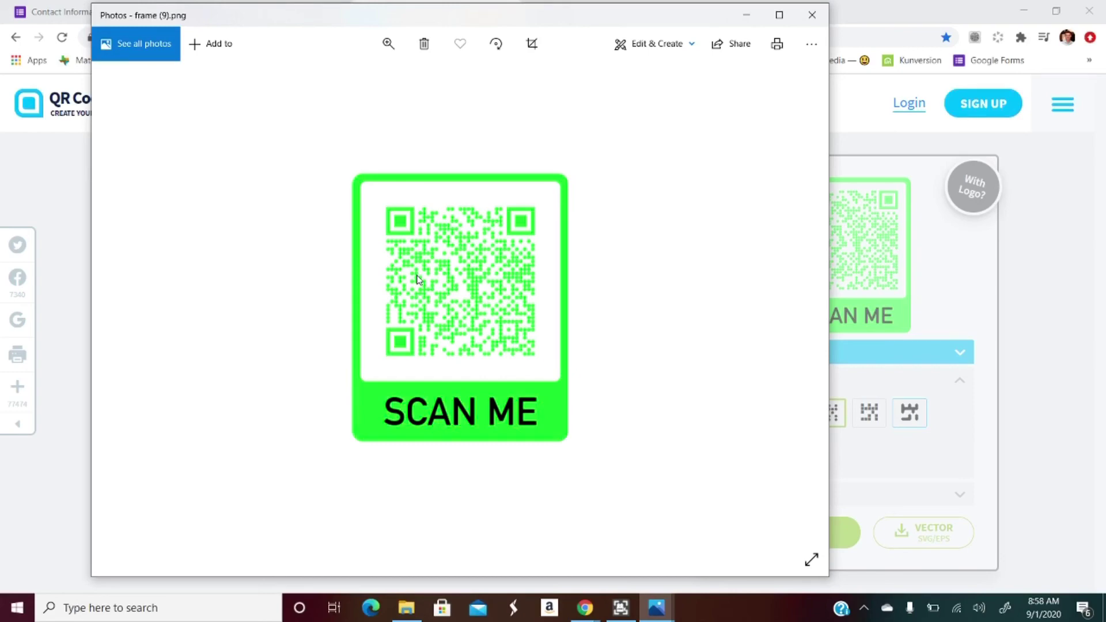
left_click(746, 15)
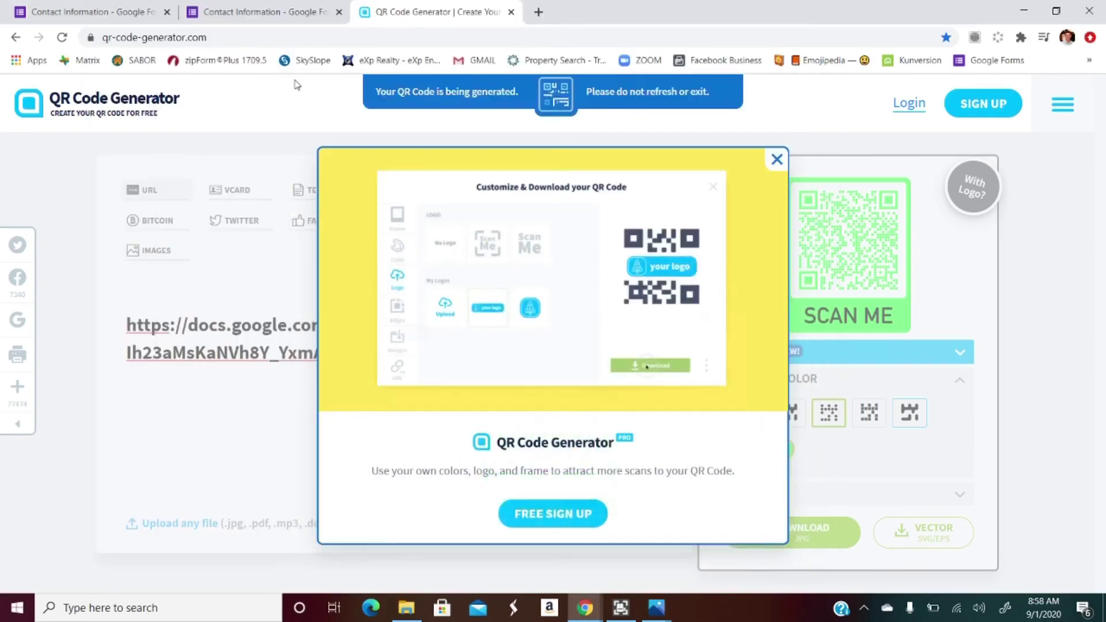
left_click(265, 12)
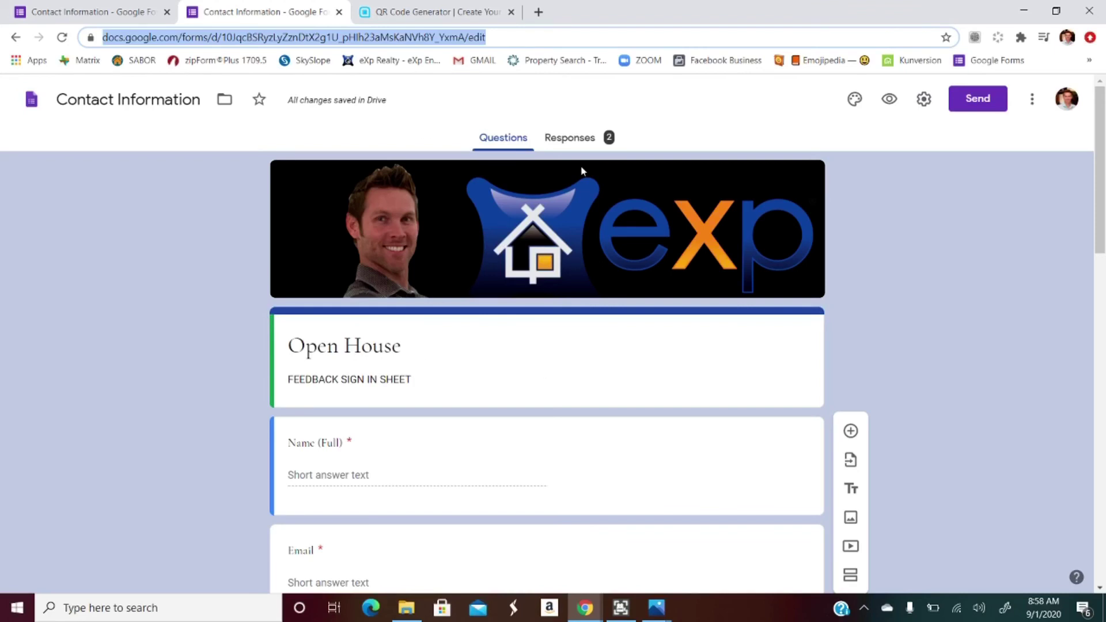
- View the Responses summary of 2 responses, with buying timeline and checkbox charts
scroll(402, 519, "down", 7)
scroll(402, 412, "up", 4)
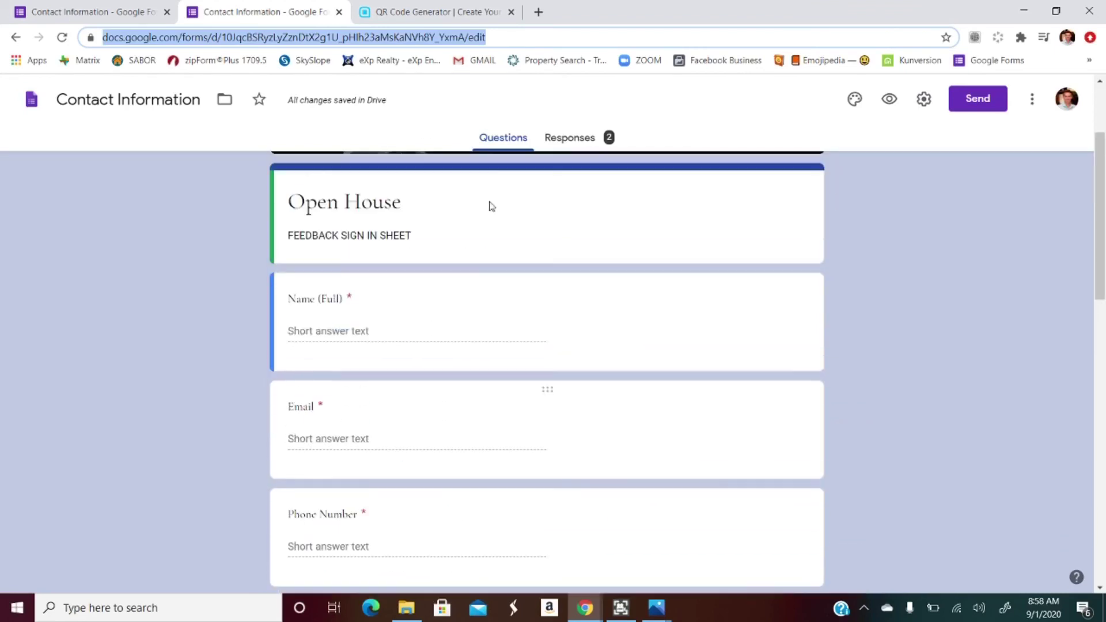
left_click(582, 147)
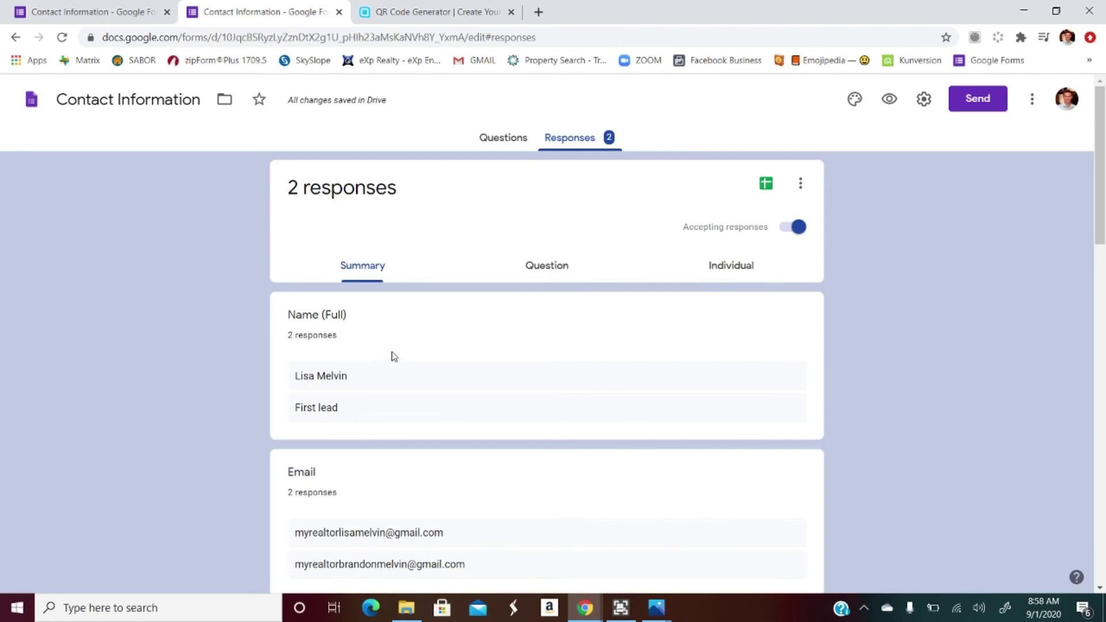
scroll(397, 366, "down", 15)
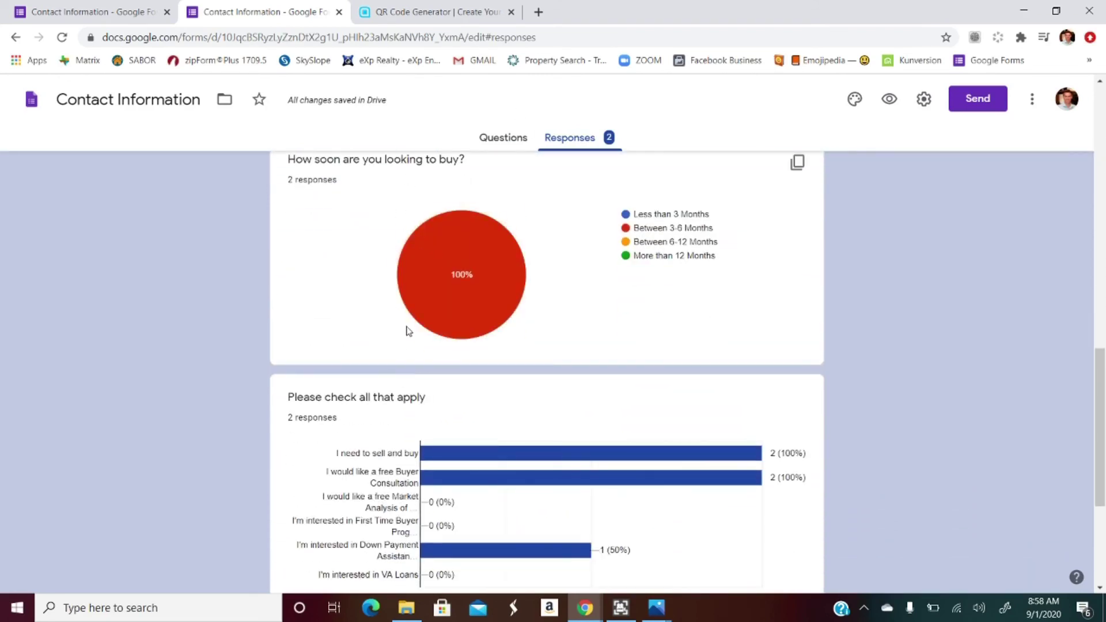
scroll(394, 334, "down", 1)
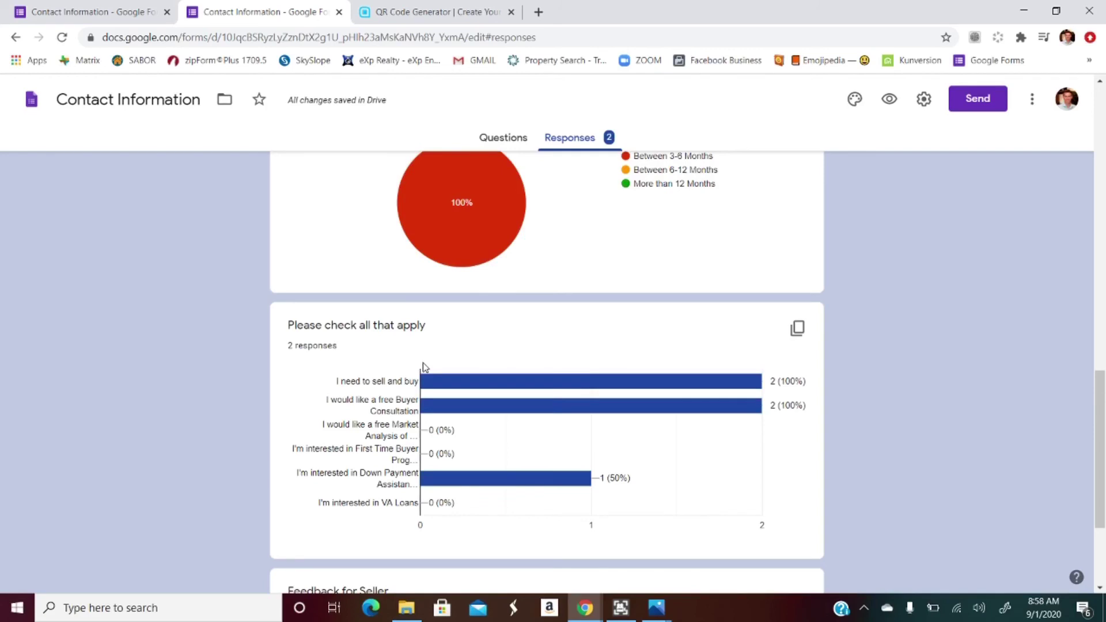
scroll(424, 366, "up", 3)
scroll(483, 388, "down", 2)
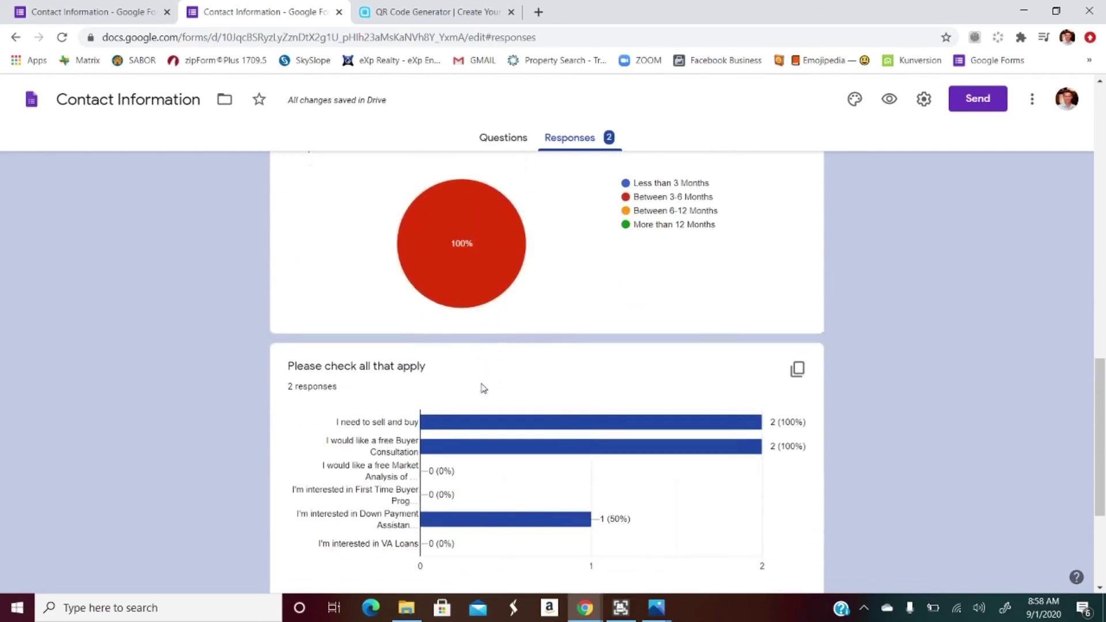
scroll(483, 388, "down", 3)
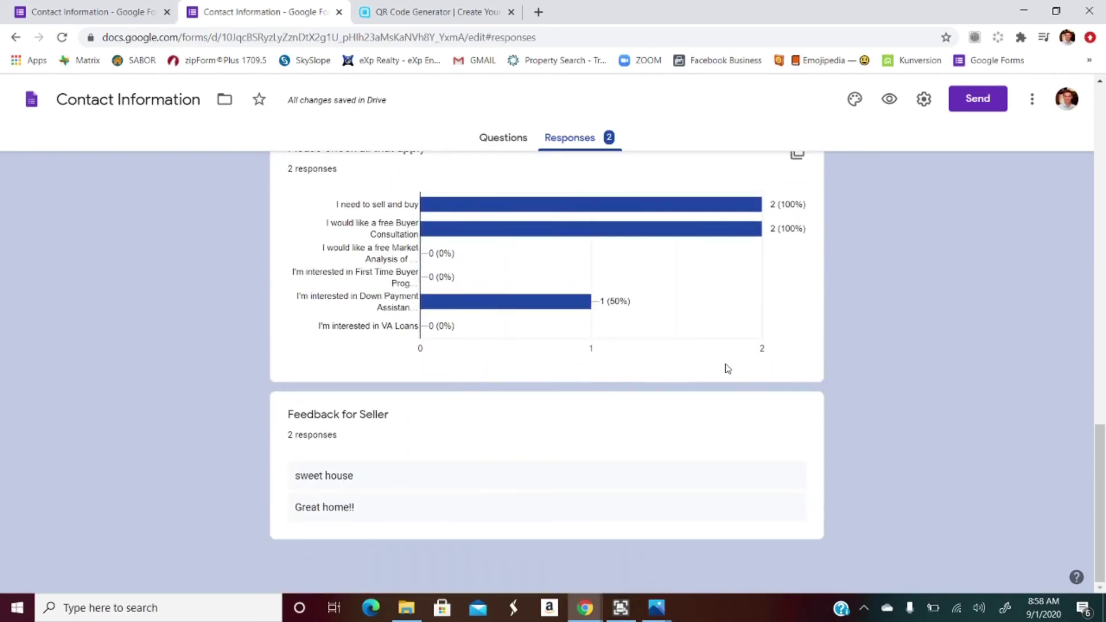